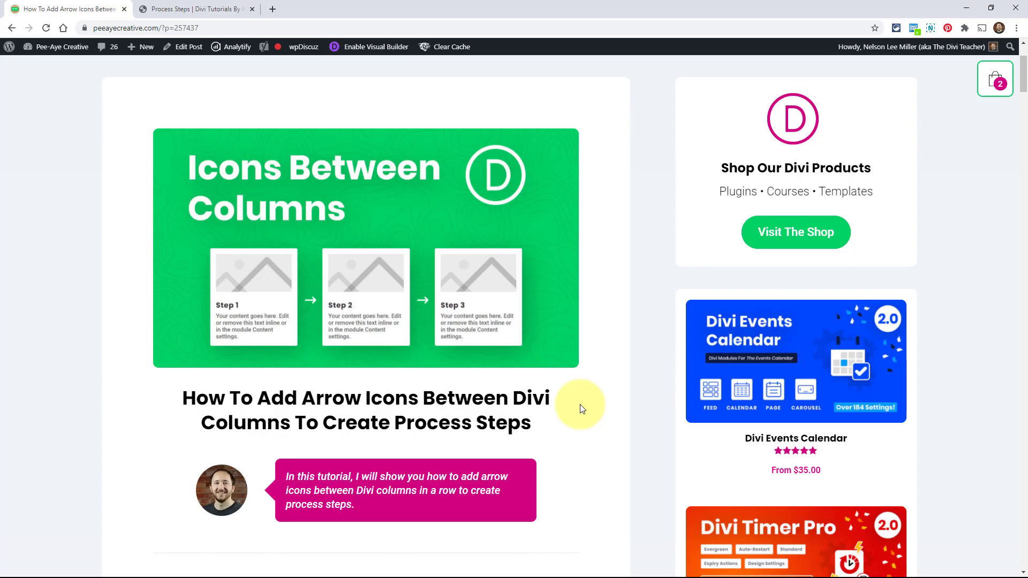
# Scroll the tutorial down to its Setup section on rows, columns, modules and row gutter.
pyautogui.scroll(-2, 583, 409)
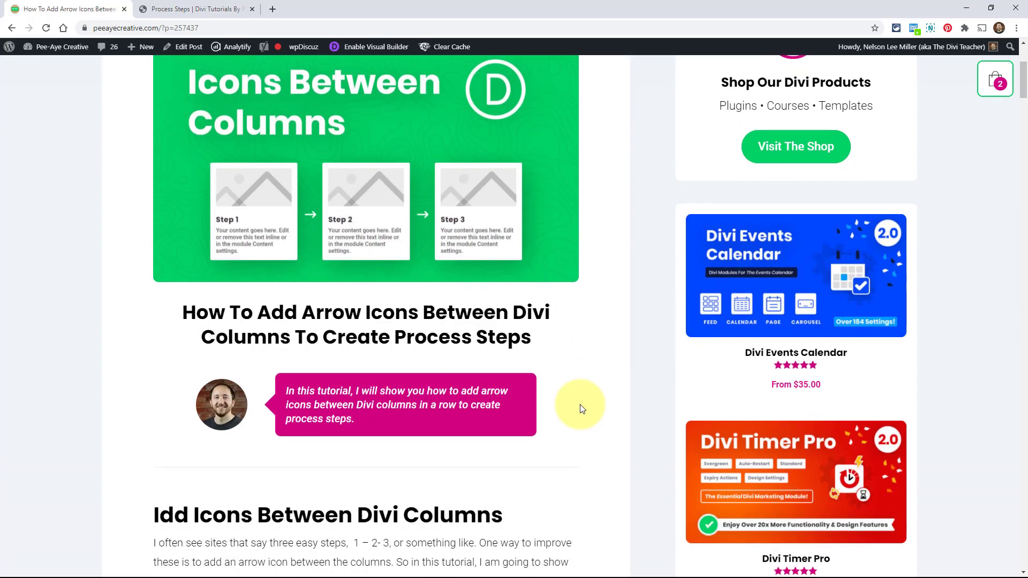
pyautogui.scroll(-1, 583, 410)
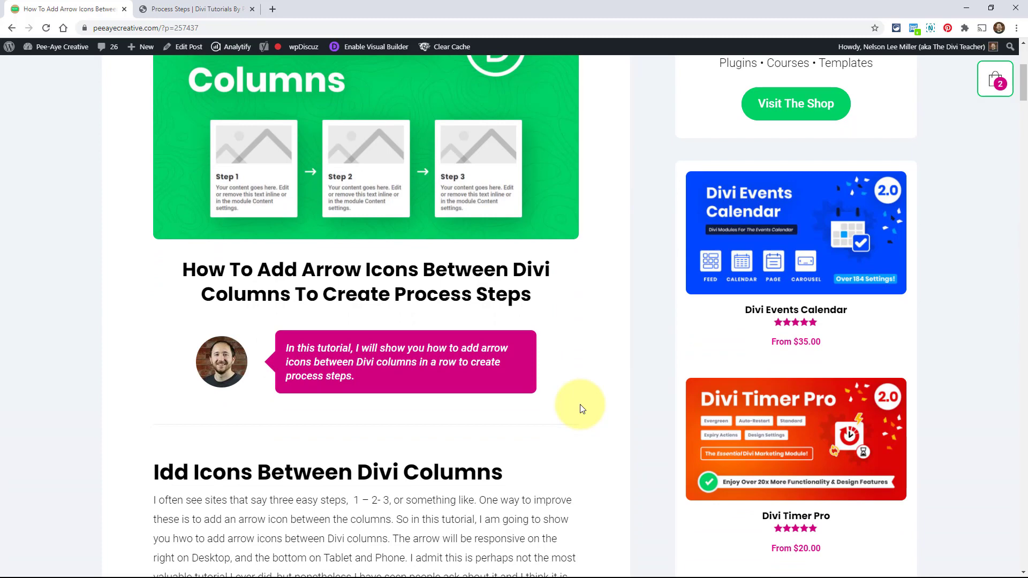
pyautogui.scroll(2, 582, 410)
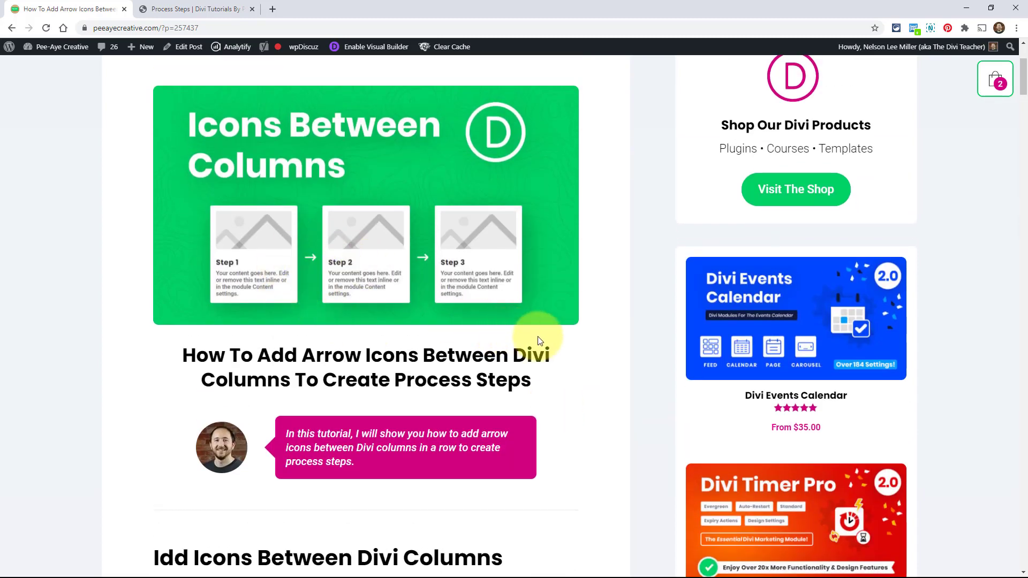
pyautogui.scroll(-3, 557, 298)
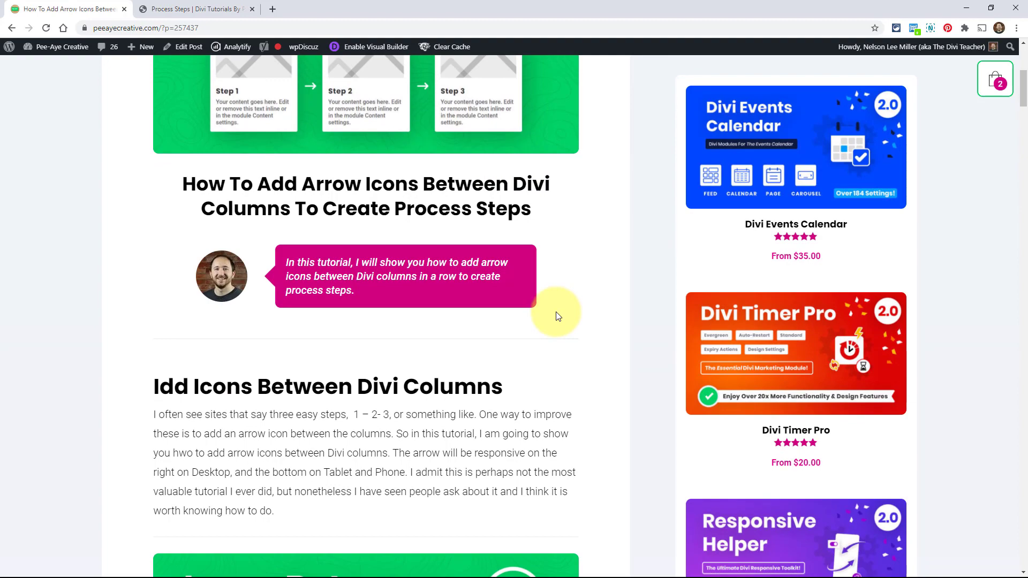
pyautogui.scroll(-6, 555, 314)
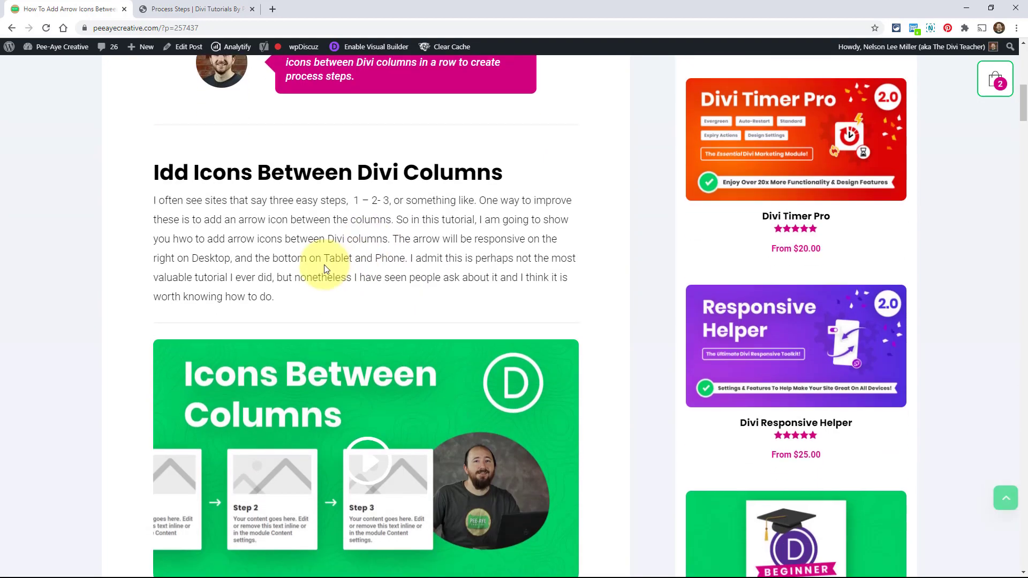
pyautogui.scroll(-5, 338, 281)
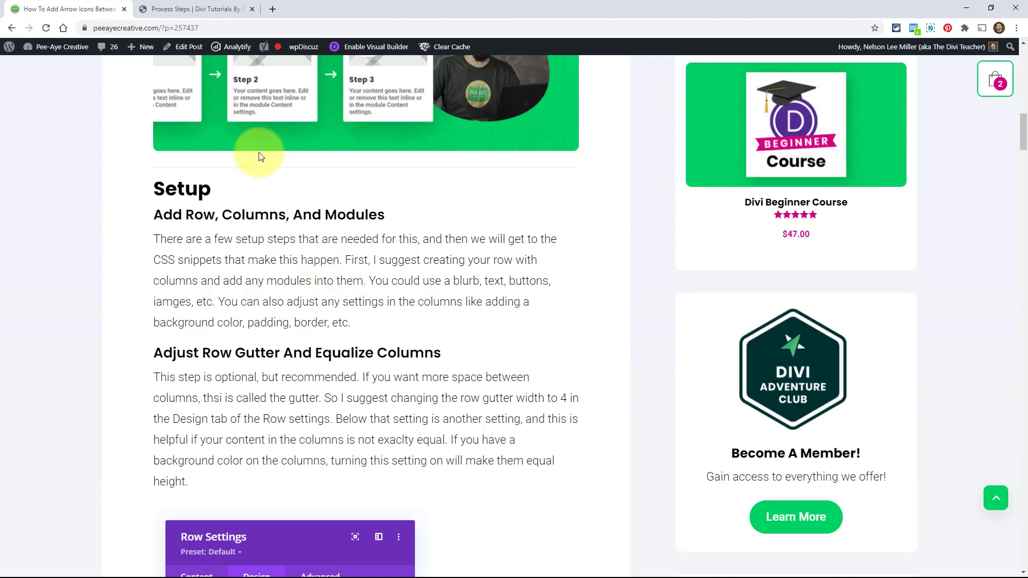
pyautogui.click(178, 8)
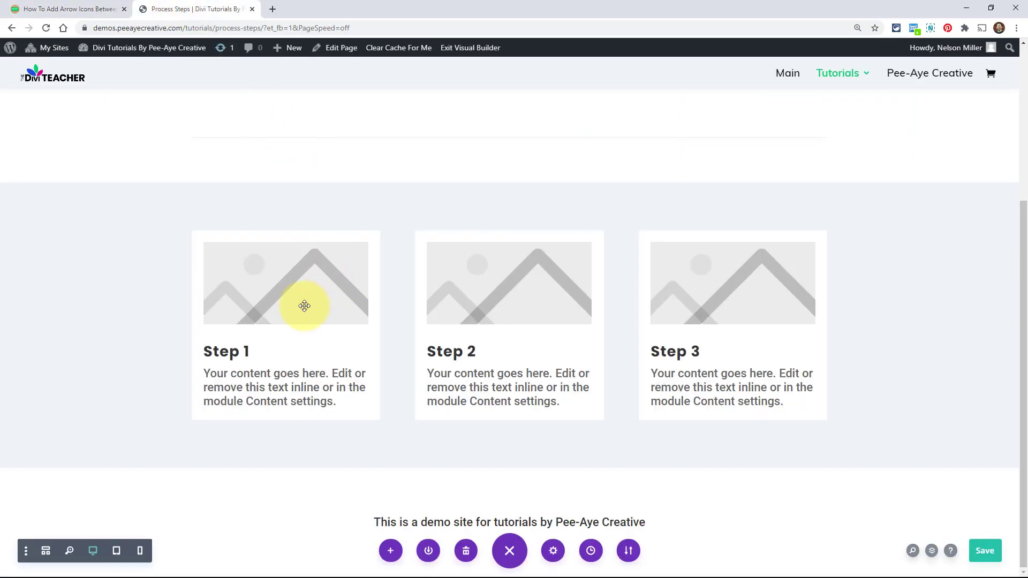
pyautogui.moveTo(295, 283)
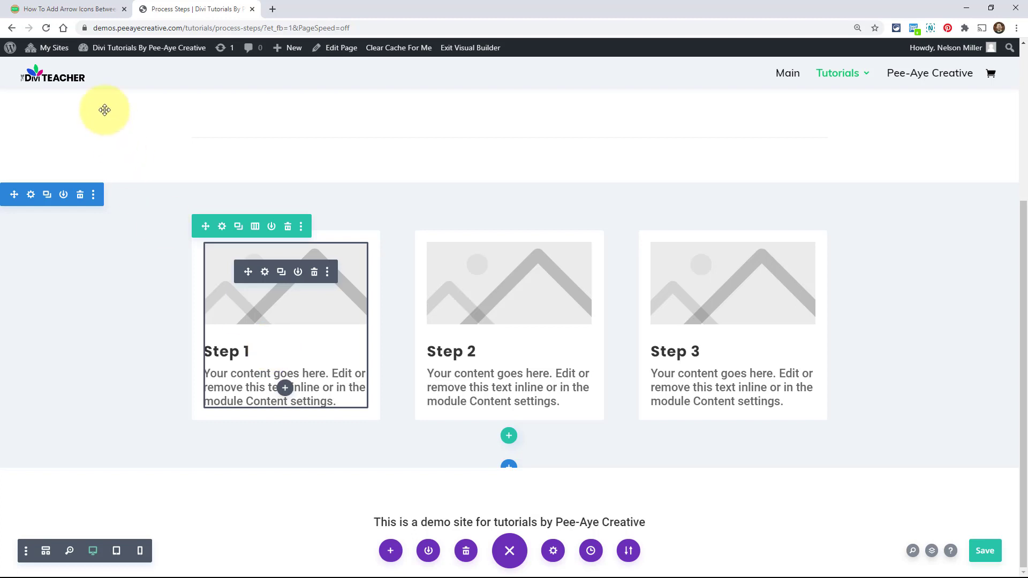
pyautogui.click(52, 9)
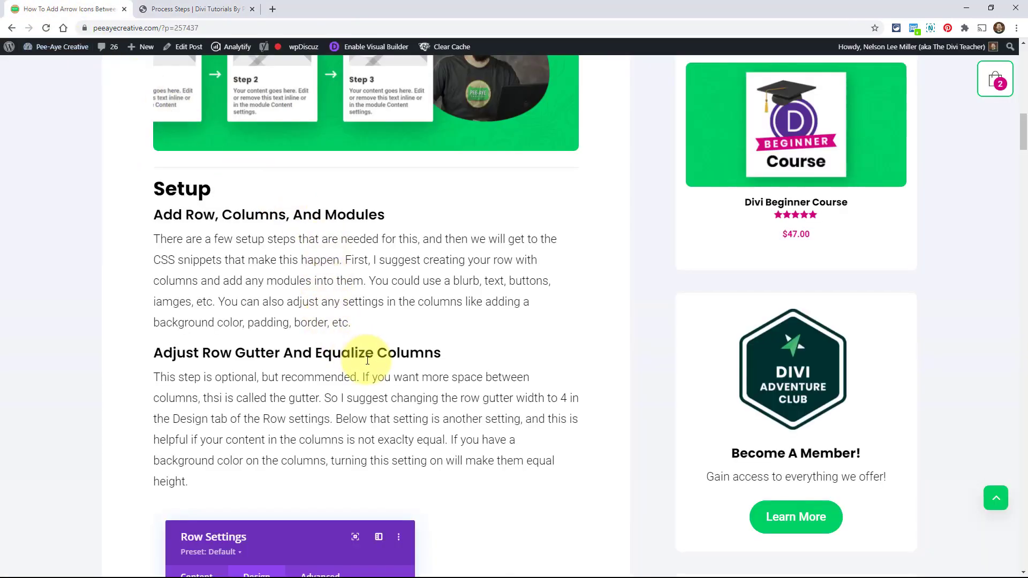
# Scroll past the Row Settings screenshot and switch back to the Process Steps demo page.
pyautogui.scroll(-2, 369, 358)
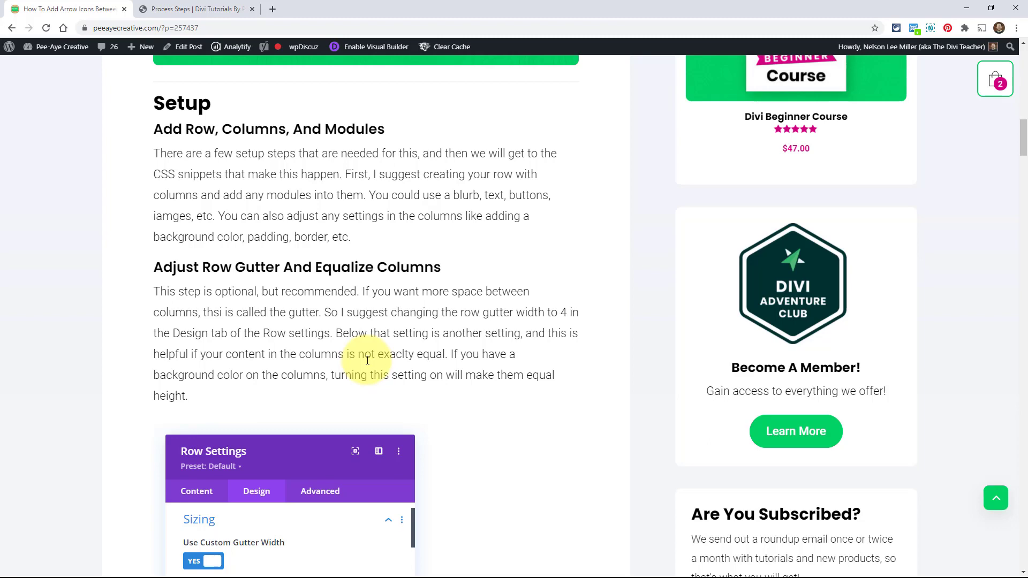
pyautogui.scroll(-3, 367, 361)
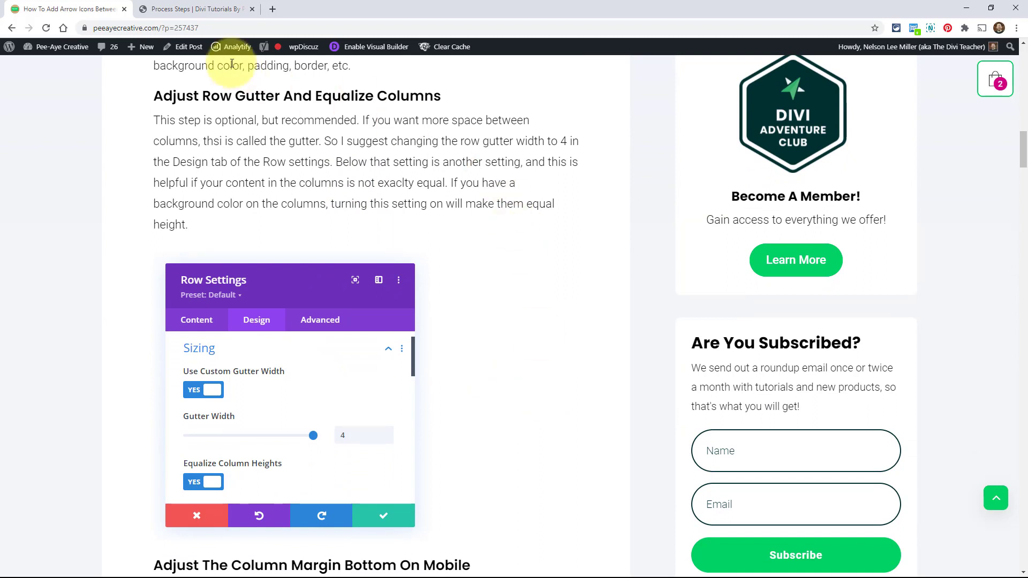
pyautogui.click(217, 9)
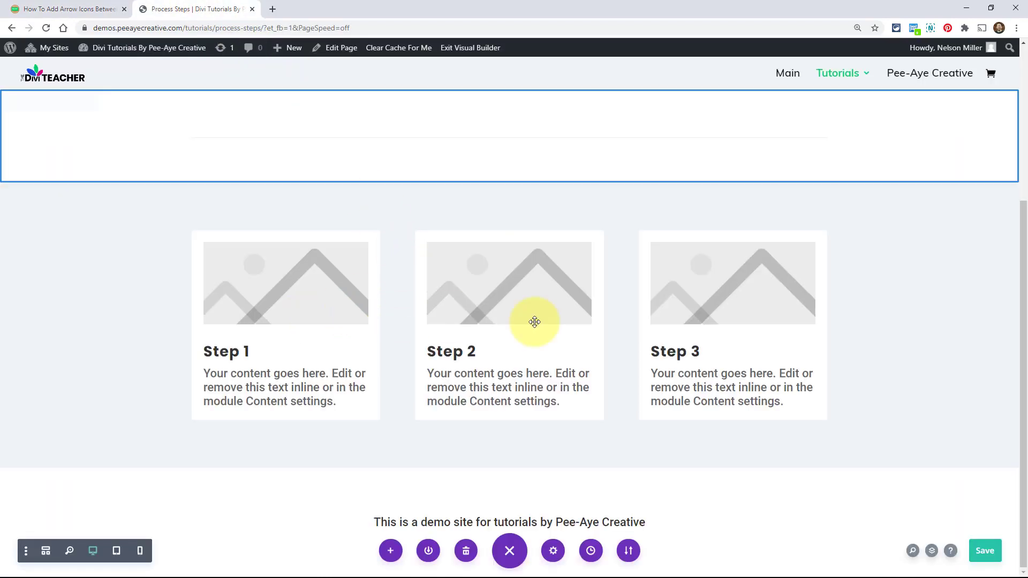
# Open the Step row's settings and nudge the settings panel into place.
pyautogui.moveTo(172, 234)
pyautogui.click(221, 228)
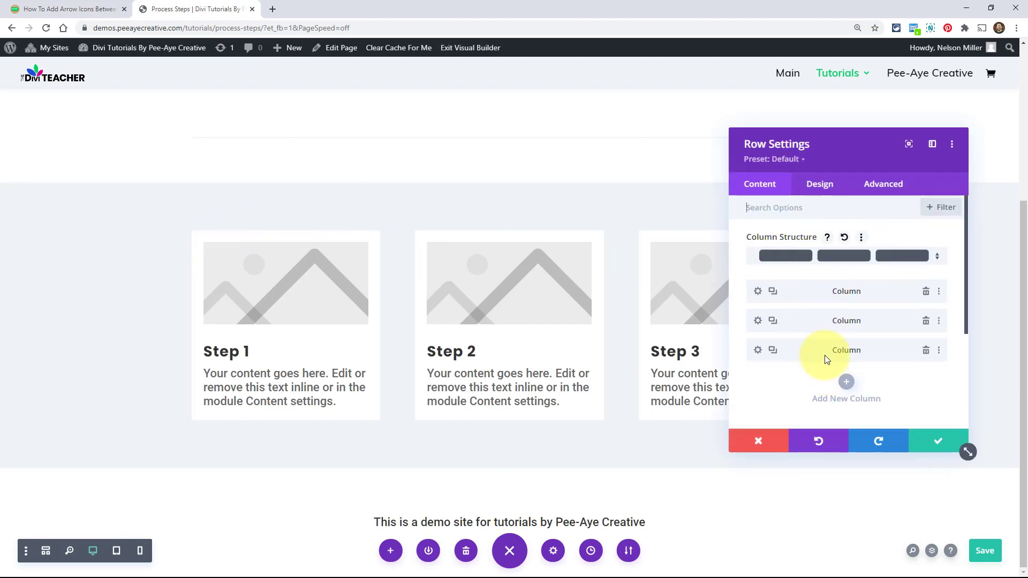
pyautogui.moveTo(772, 180); pyautogui.dragTo(788, 159)
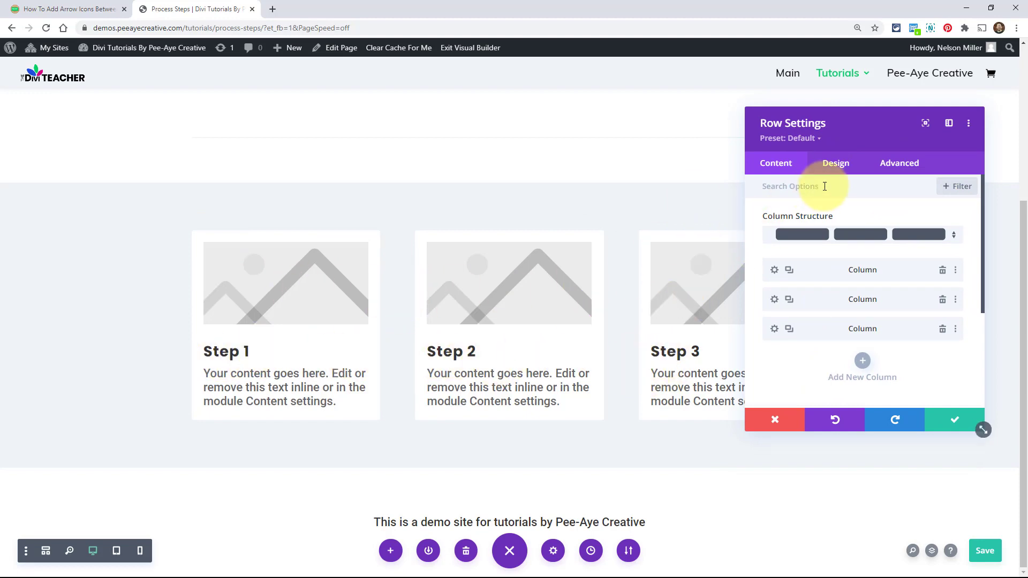
# Inspect Column 1's Design padding and border options, then return to Row Settings.
pyautogui.click(774, 274)
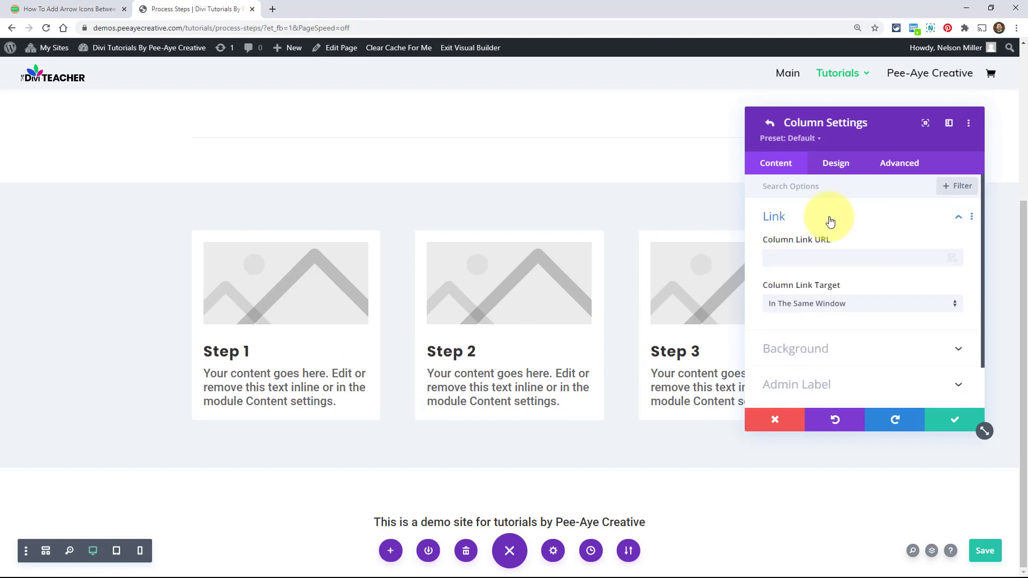
pyautogui.click(835, 163)
pyautogui.click(805, 219)
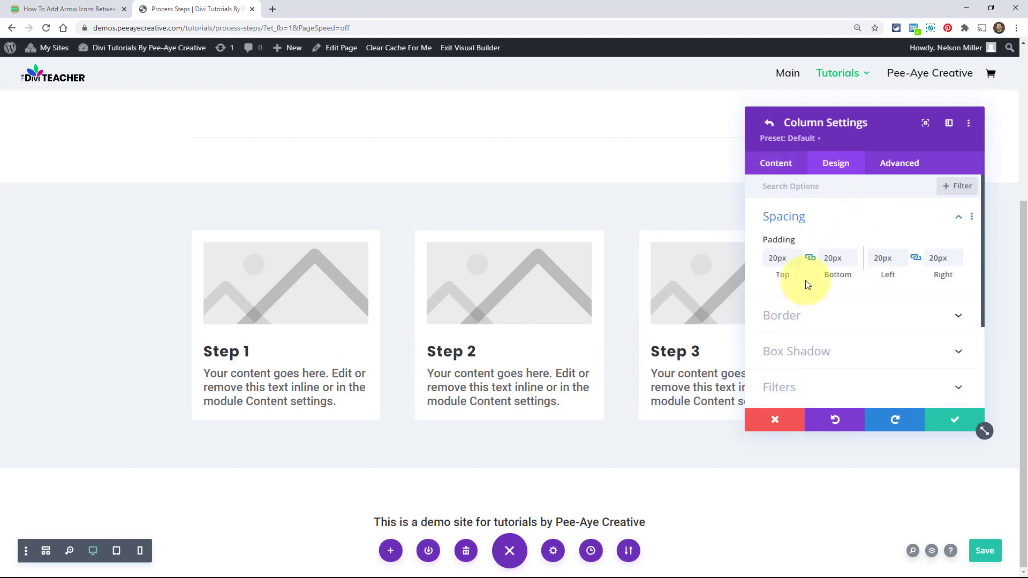
pyautogui.click(792, 315)
pyautogui.click(790, 202)
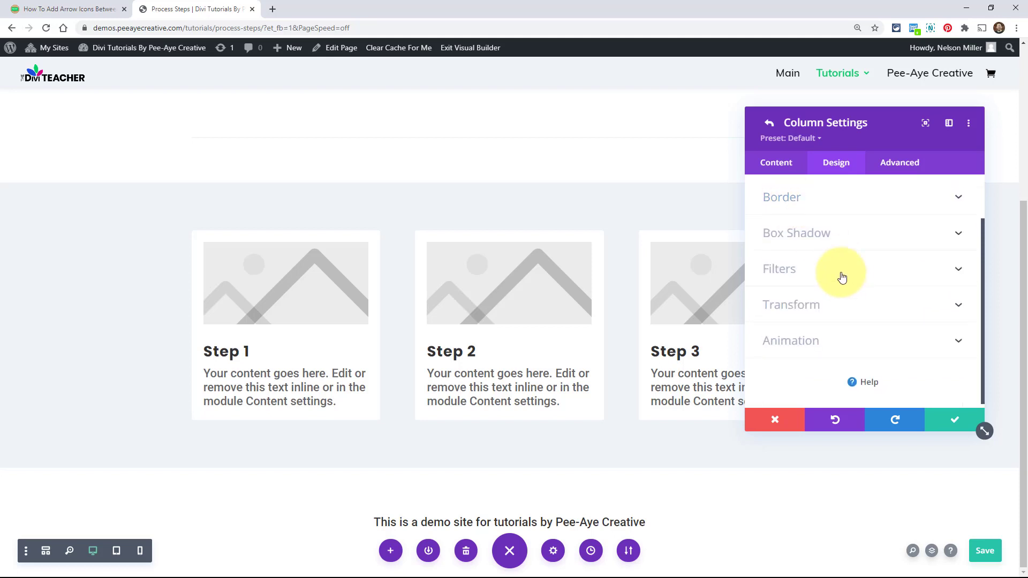
pyautogui.scroll(2, 825, 246)
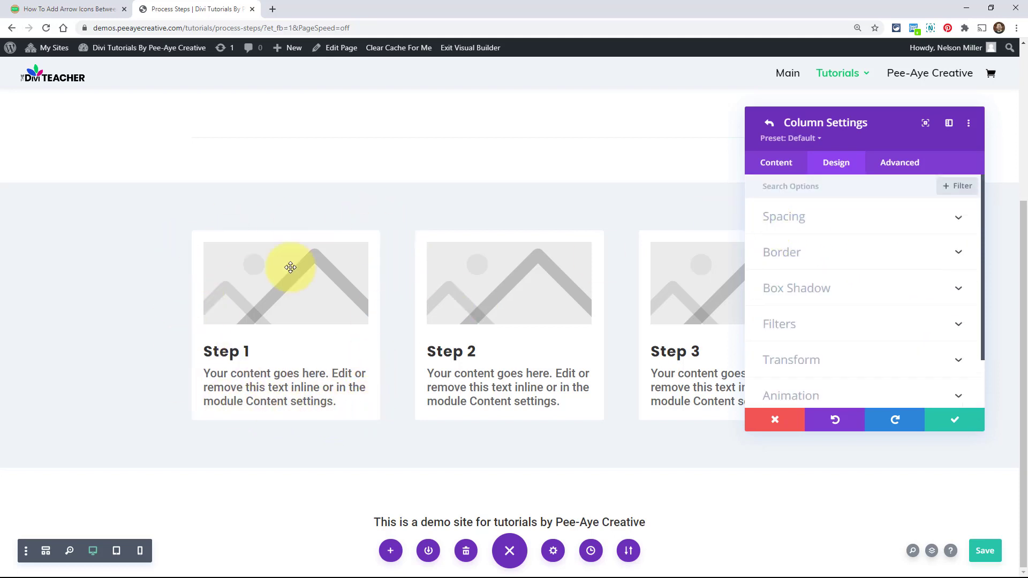
pyautogui.click(770, 124)
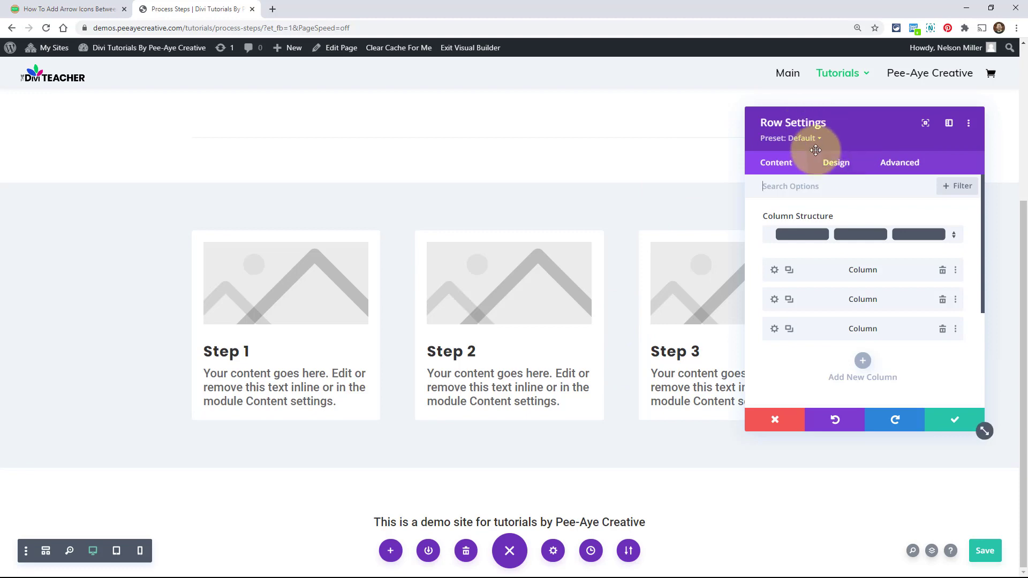
# Enable a custom gutter width in the row's Design > Sizing and settle it at 4.
pyautogui.click(839, 164)
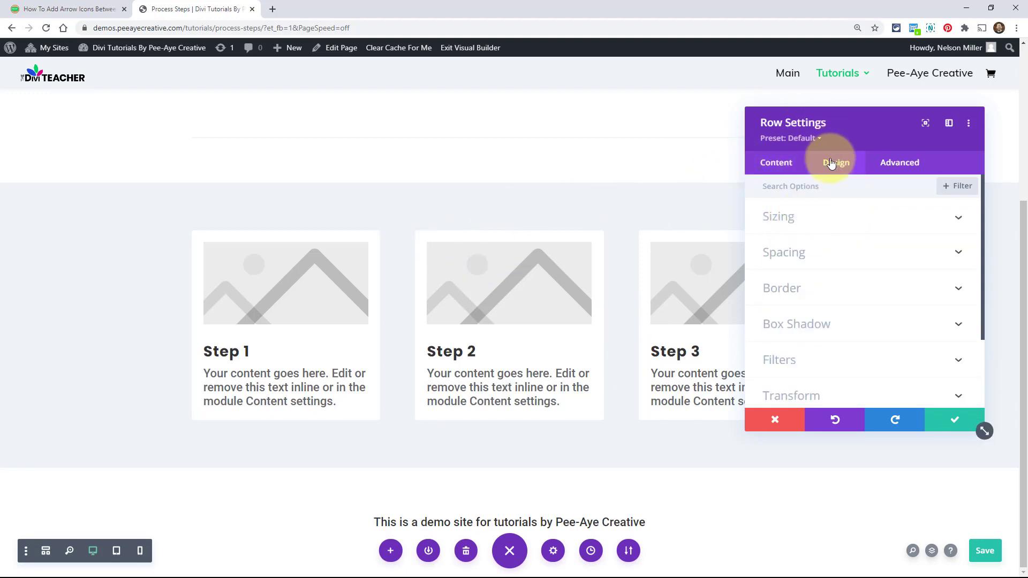
pyautogui.click(788, 224)
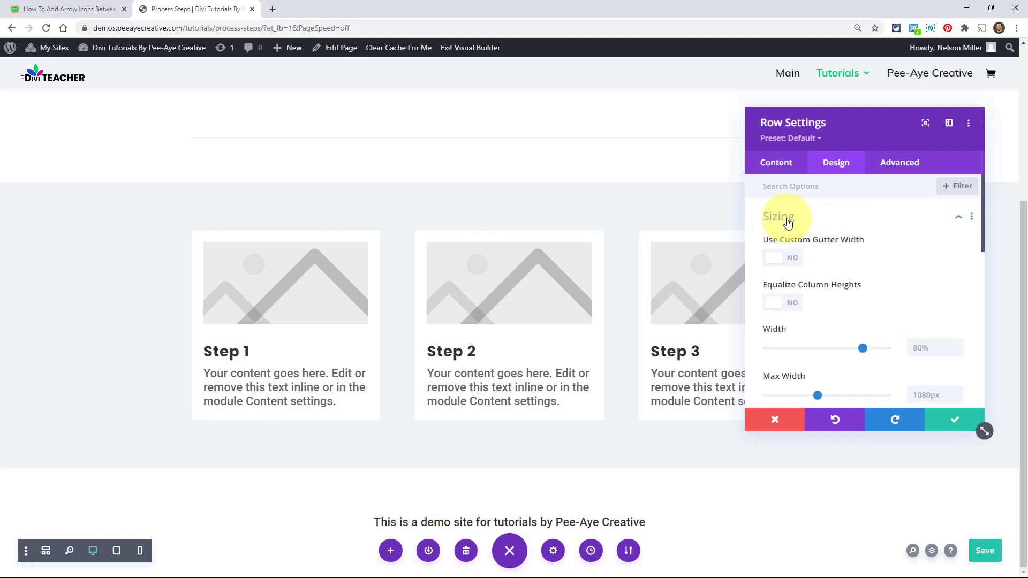
pyautogui.click(781, 262)
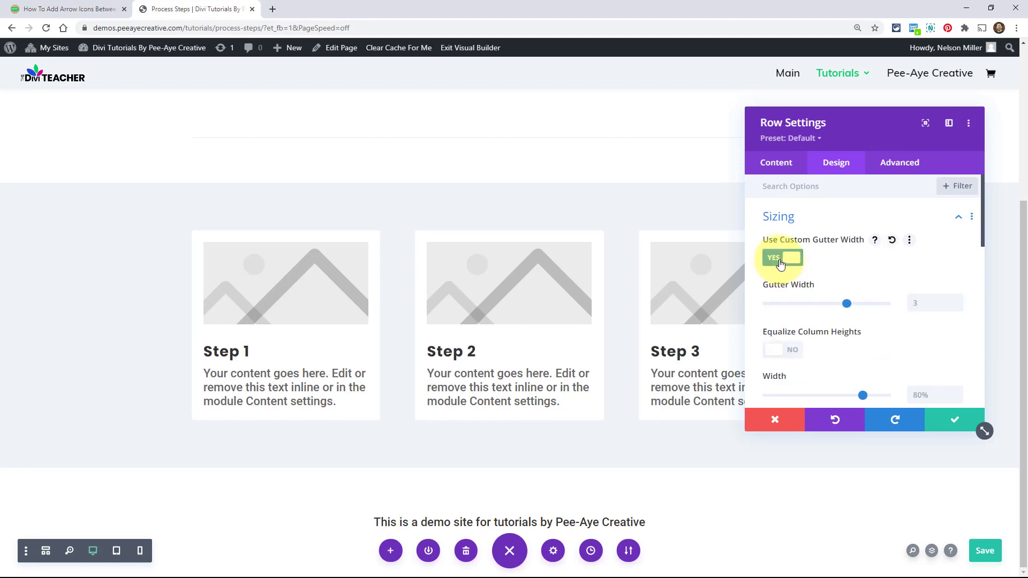
pyautogui.click(958, 308)
pyautogui.click(958, 308)
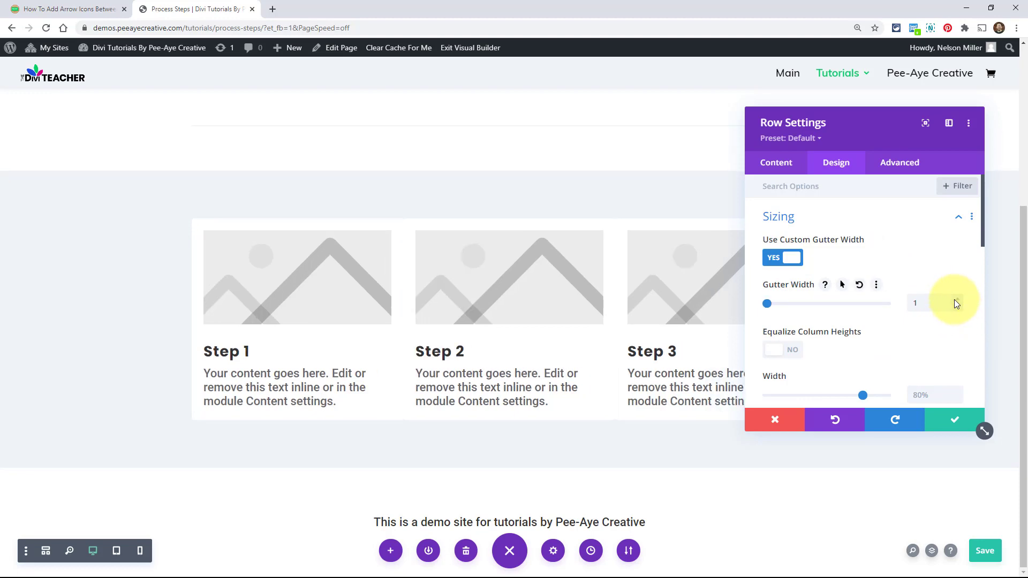
pyautogui.click(955, 300)
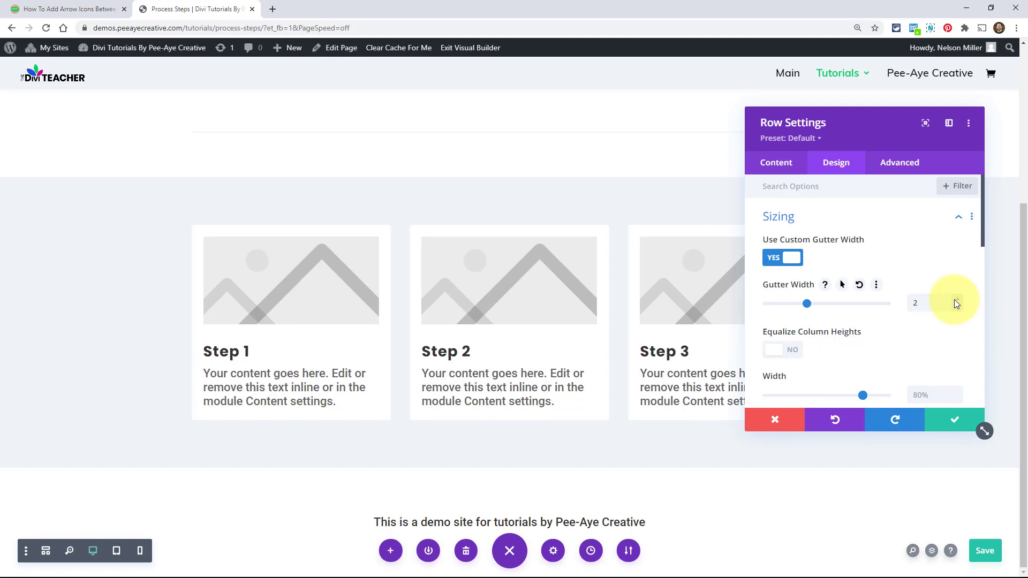
pyautogui.click(957, 301)
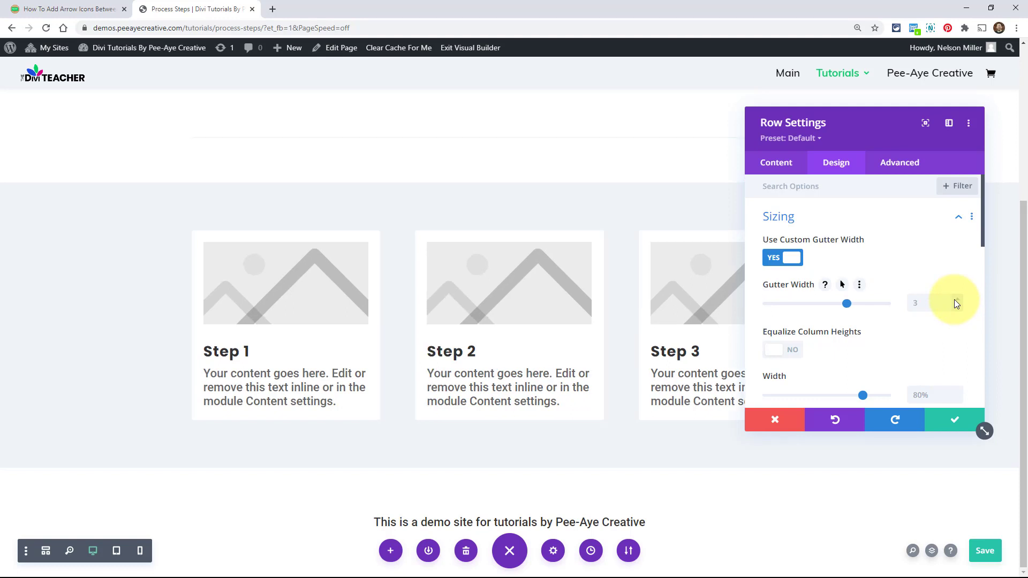
pyautogui.click(957, 302)
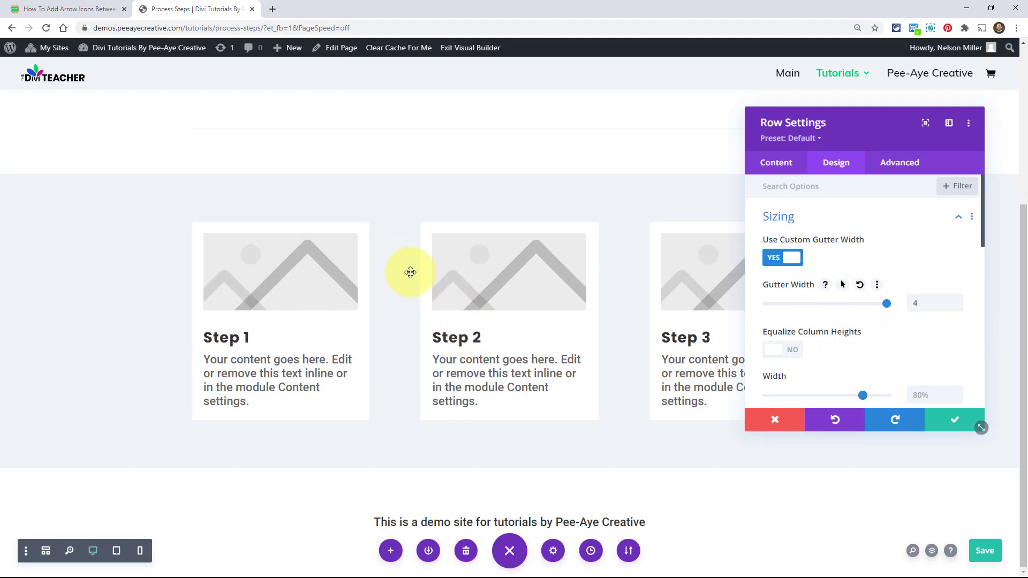
pyautogui.click(958, 312)
pyautogui.click(957, 301)
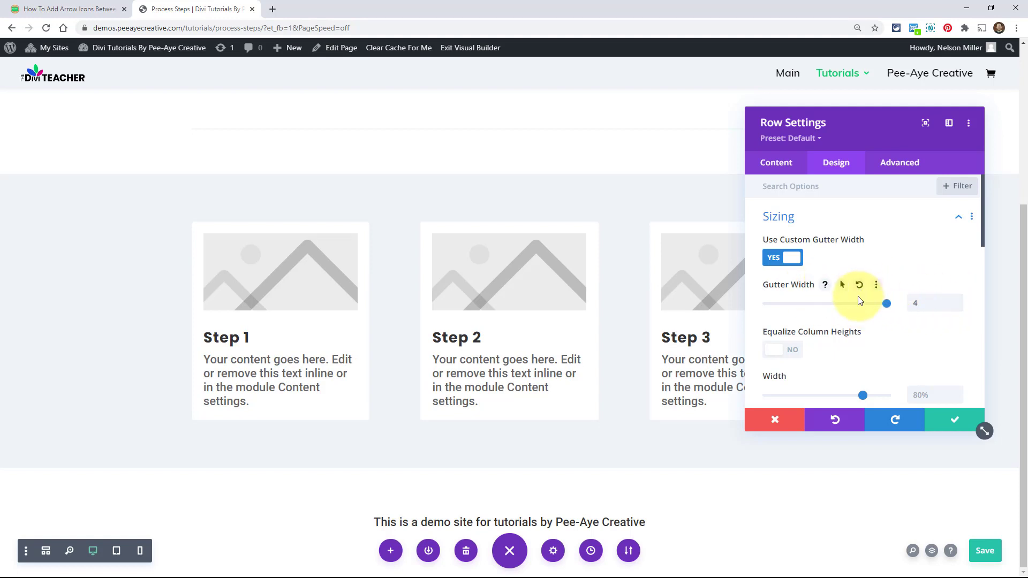
# Switch the row's Equalize Column Heights to YES.
pyautogui.scroll(-1, 858, 300)
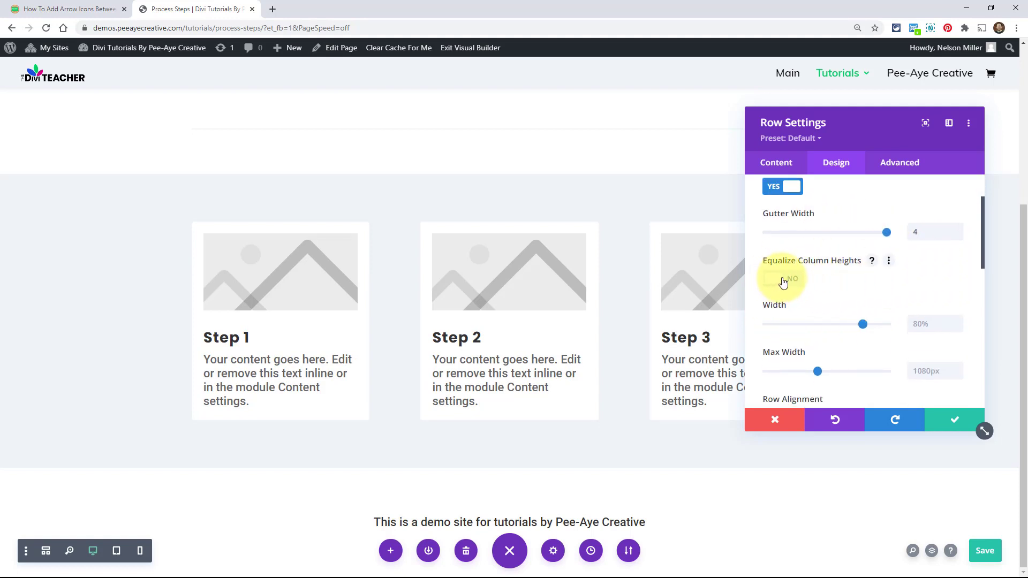
pyautogui.click(783, 283)
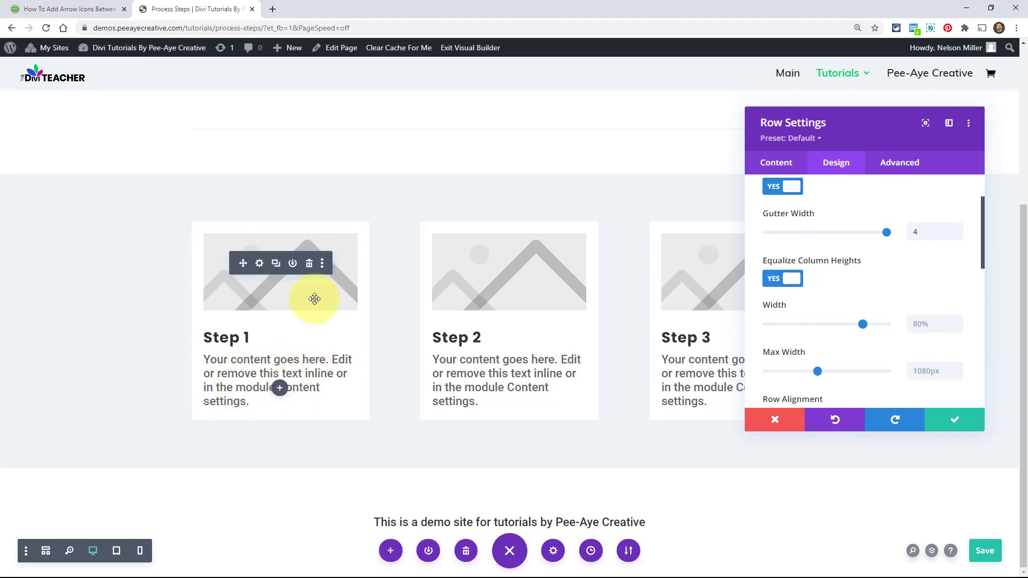
pyautogui.click(792, 285)
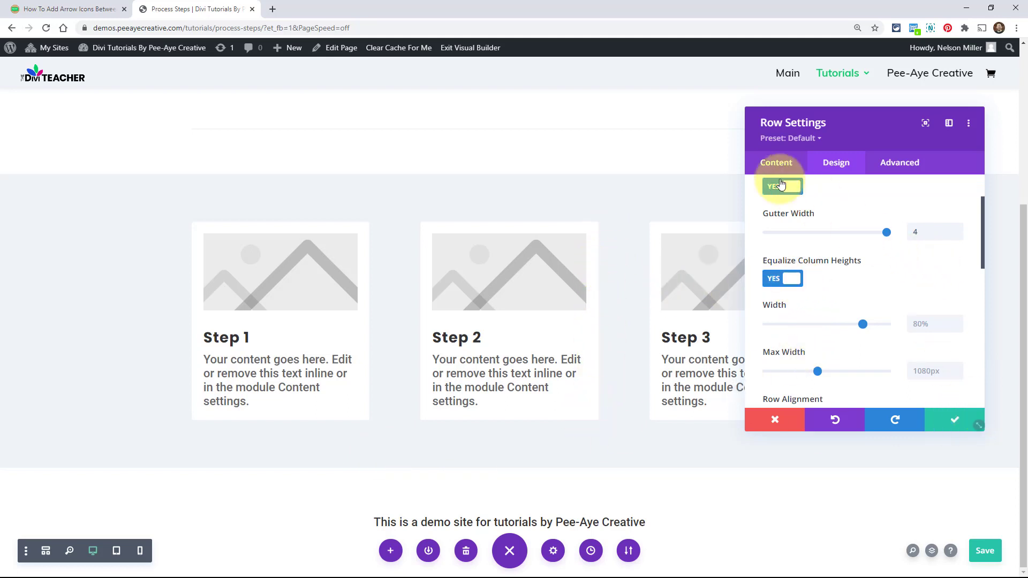
# Inspect the first column's Background options, then return to Row Settings.
pyautogui.click(772, 166)
pyautogui.click(774, 270)
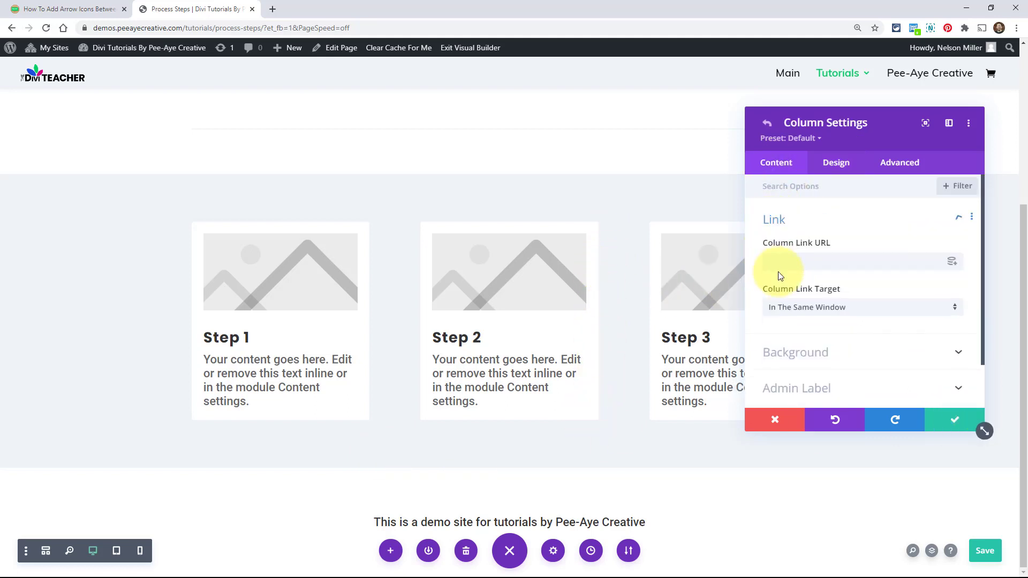
pyautogui.scroll(-2, 797, 290)
pyautogui.click(809, 299)
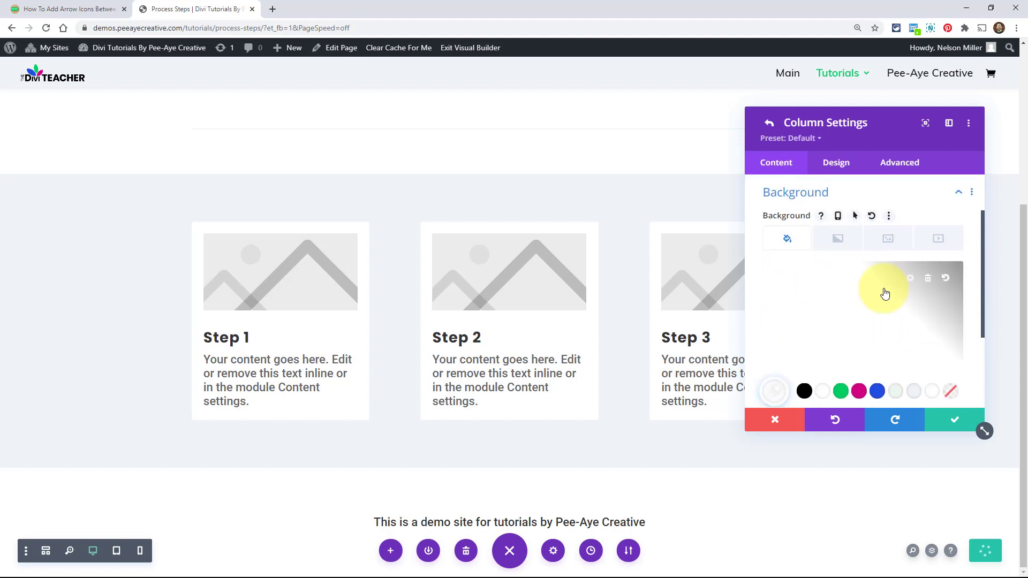
pyautogui.click(770, 124)
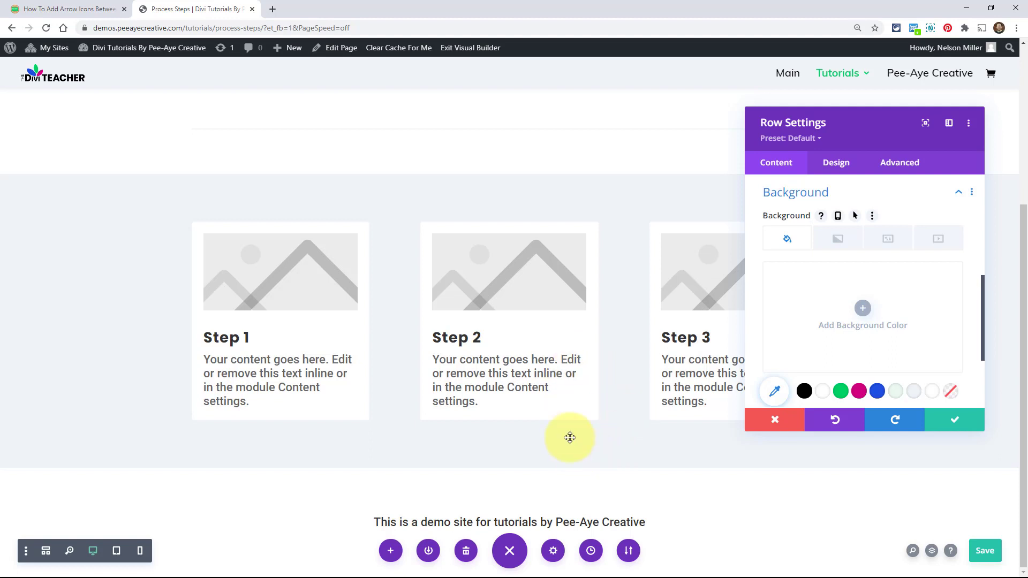
# Review the row's gutter width, show its column list, and switch to the tutorial article.
pyautogui.click(836, 163)
pyautogui.click(808, 213)
pyautogui.scroll(-1, 787, 240)
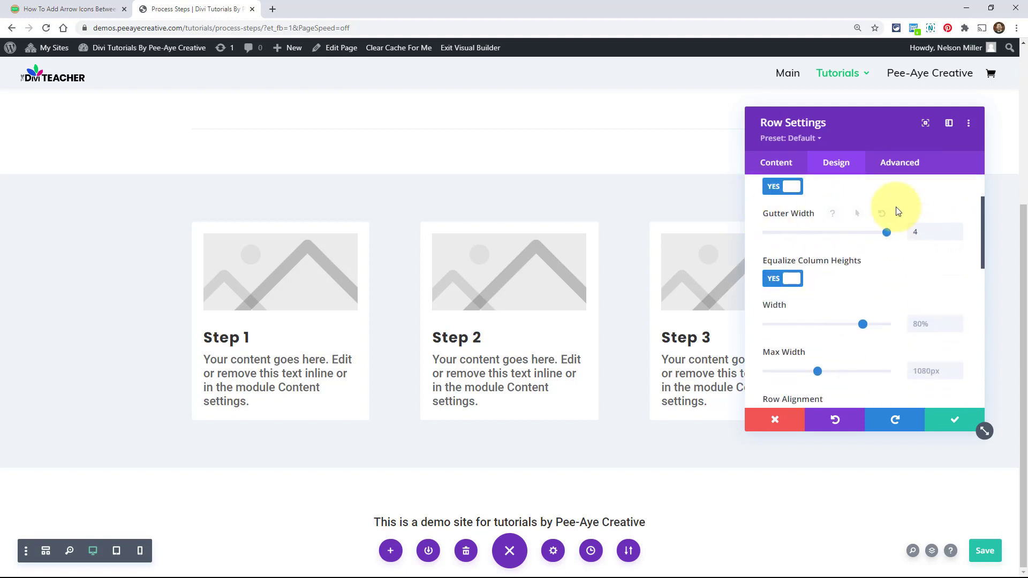
pyautogui.moveTo(841, 127); pyautogui.dragTo(733, 117)
pyautogui.click(668, 155)
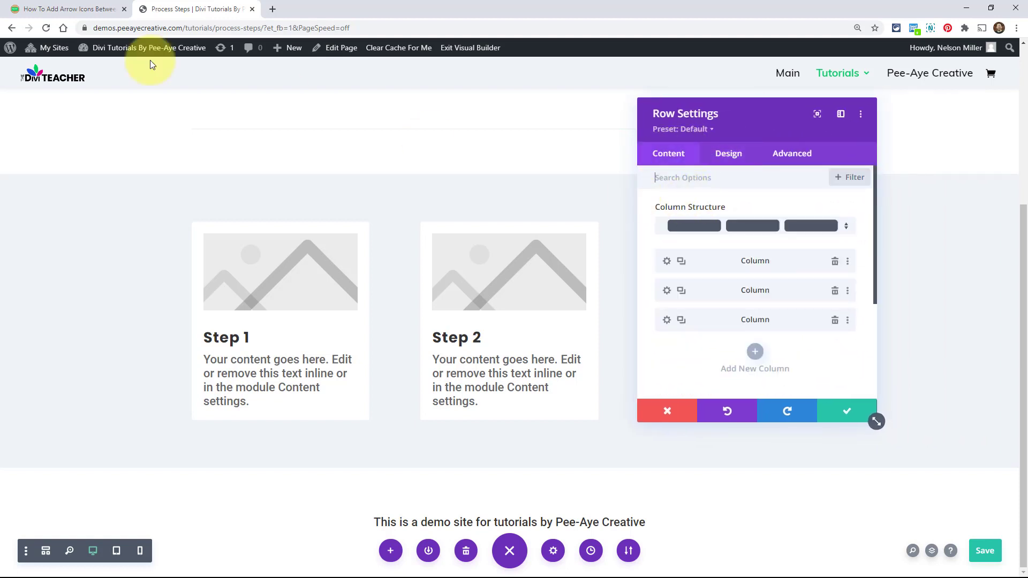
pyautogui.click(47, 9)
pyautogui.scroll(-3, 407, 307)
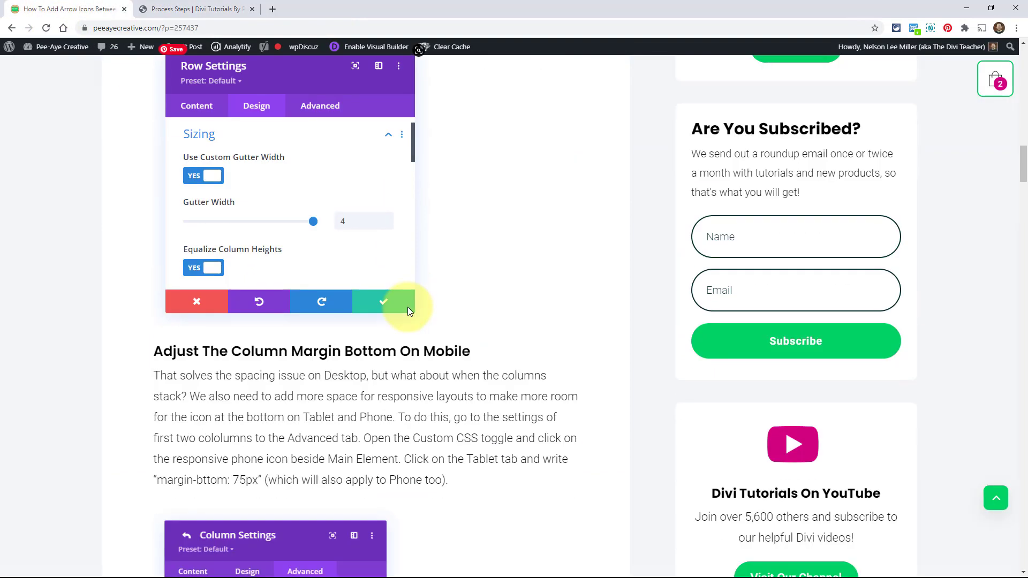
pyautogui.scroll(-4, 407, 307)
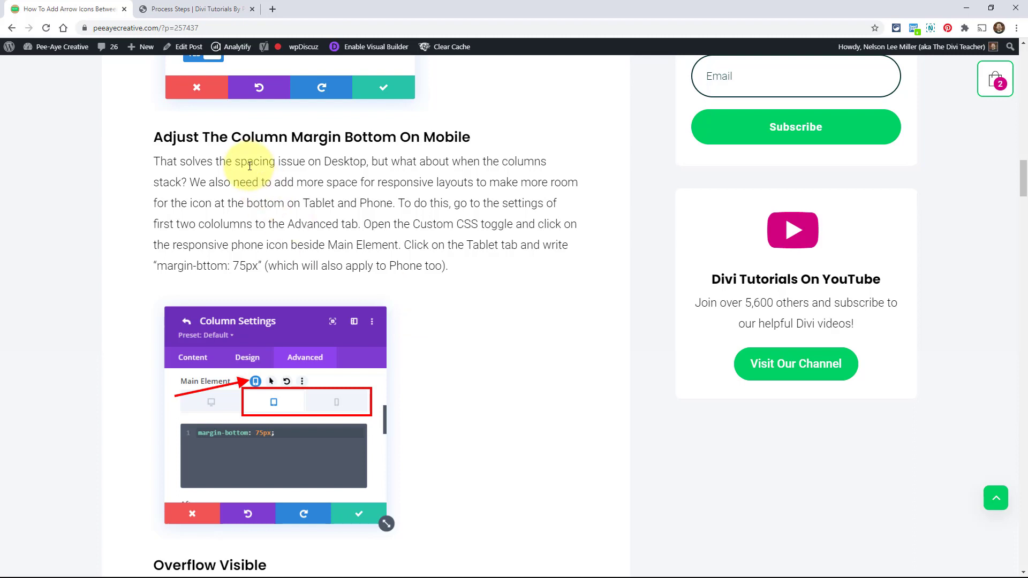
pyautogui.click(188, 7)
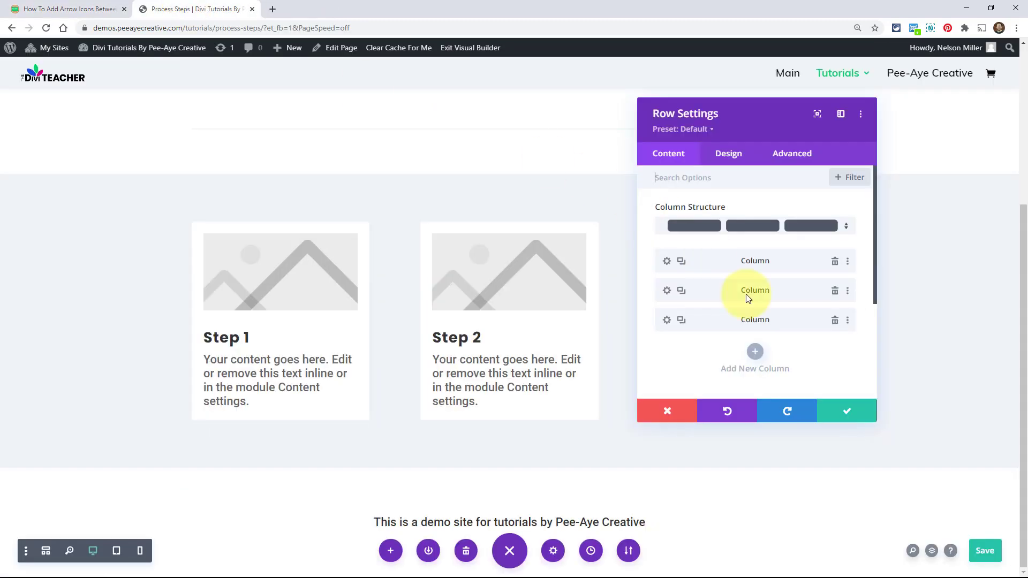
# Preview the page in Phone View and open the first column's Advanced > Custom CSS fields.
pyautogui.click(139, 552)
pyautogui.scroll(-8, 578, 420)
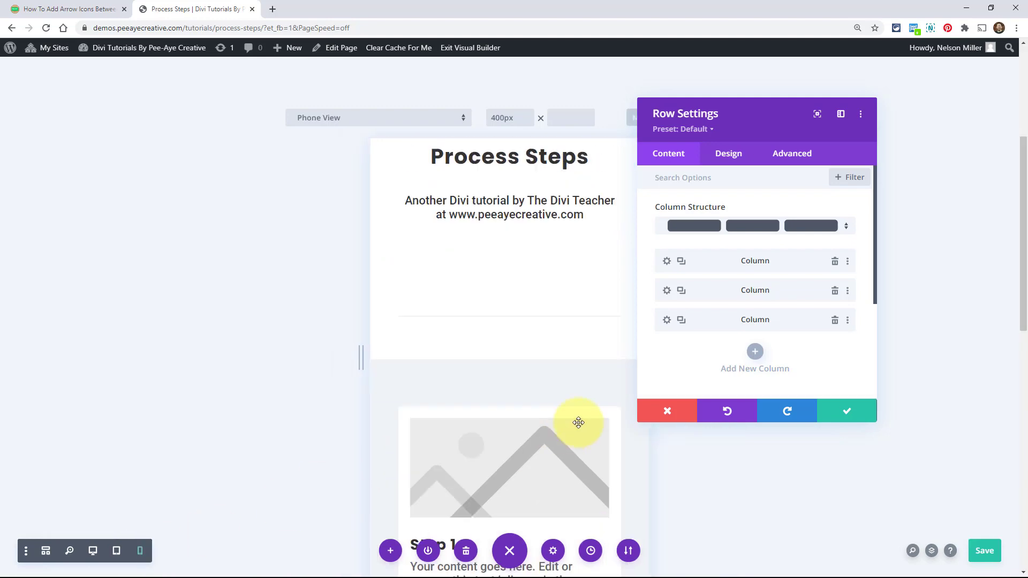
pyautogui.scroll(3, 583, 336)
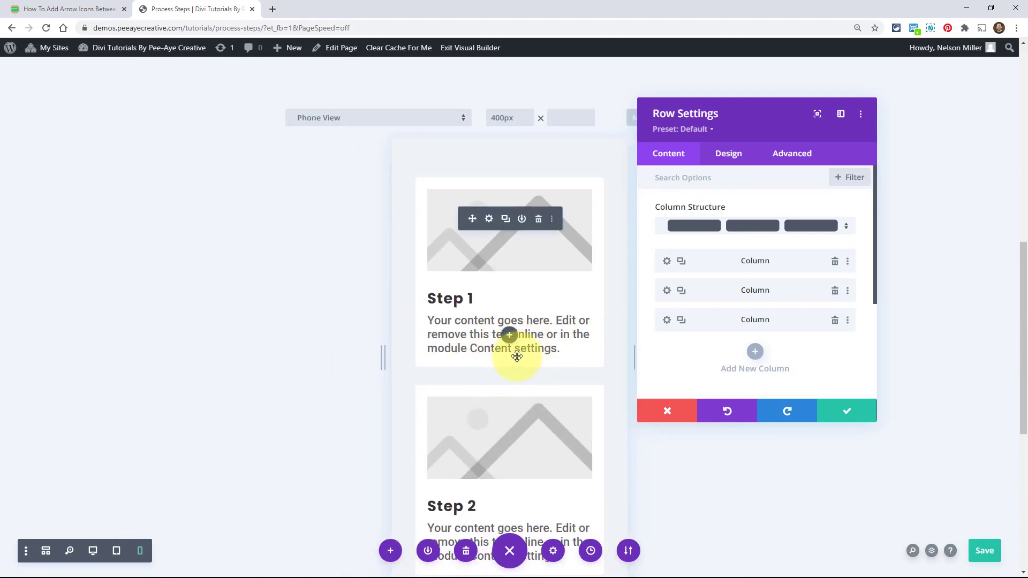
pyautogui.scroll(-2, 537, 373)
pyautogui.scroll(-1, 537, 372)
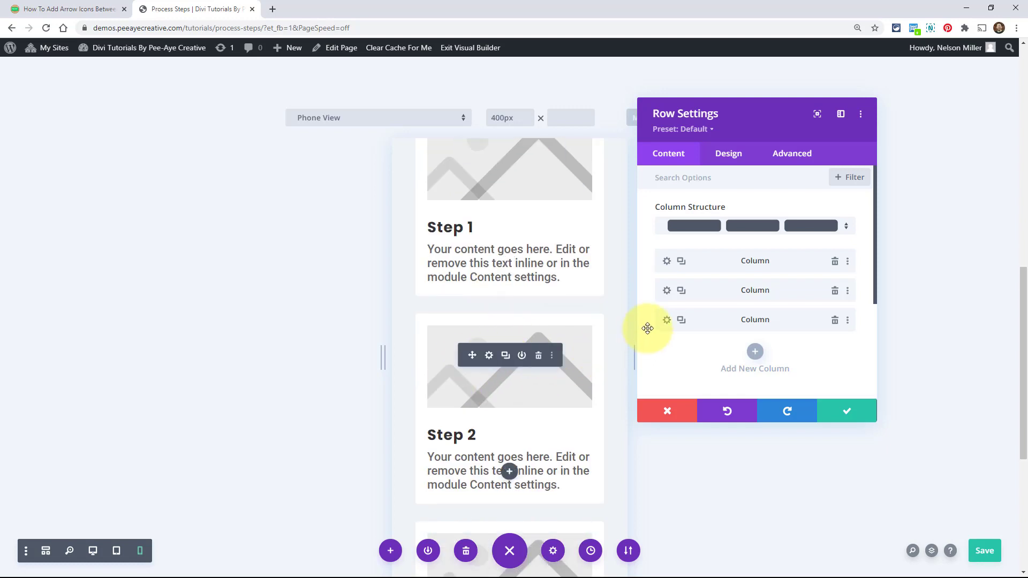
pyautogui.click(668, 262)
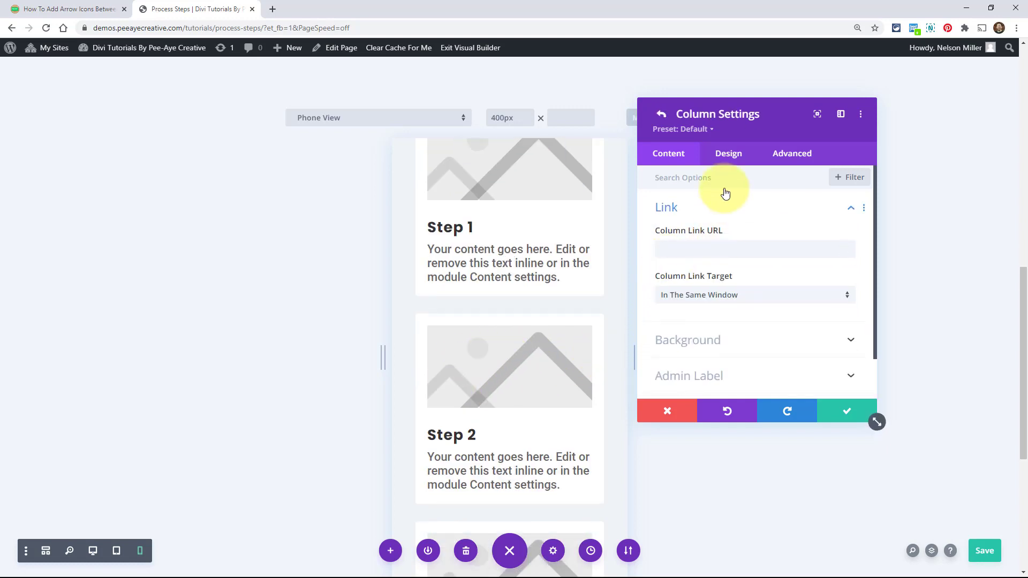
pyautogui.click(792, 161)
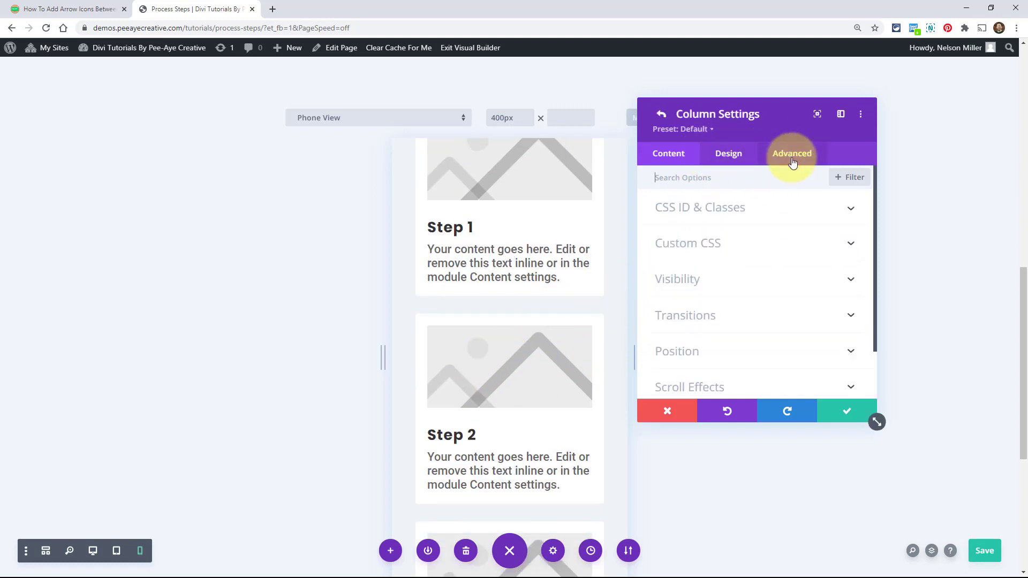
pyautogui.click(691, 243)
pyautogui.scroll(-1, 739, 251)
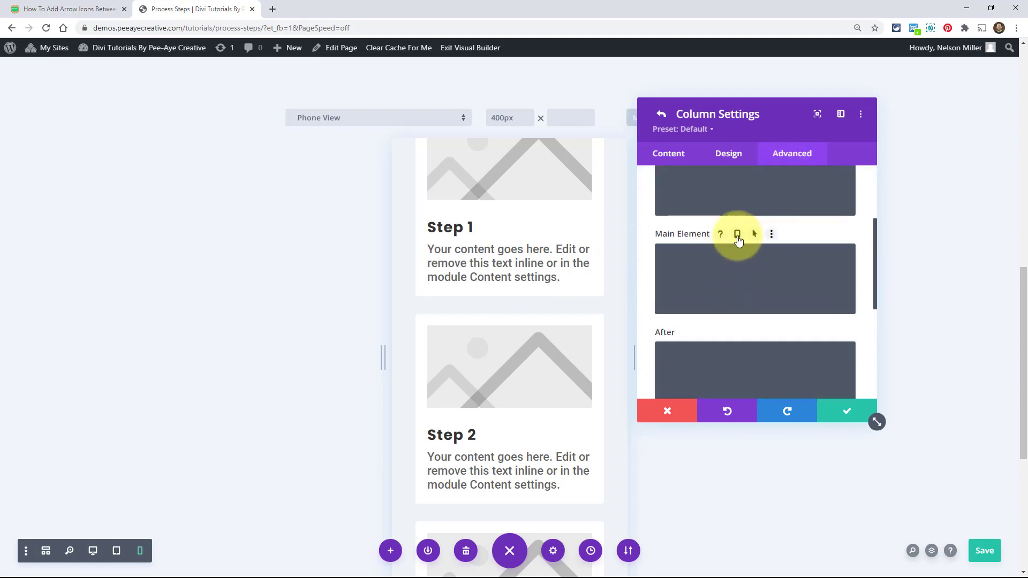
pyautogui.scroll(3, 771, 237)
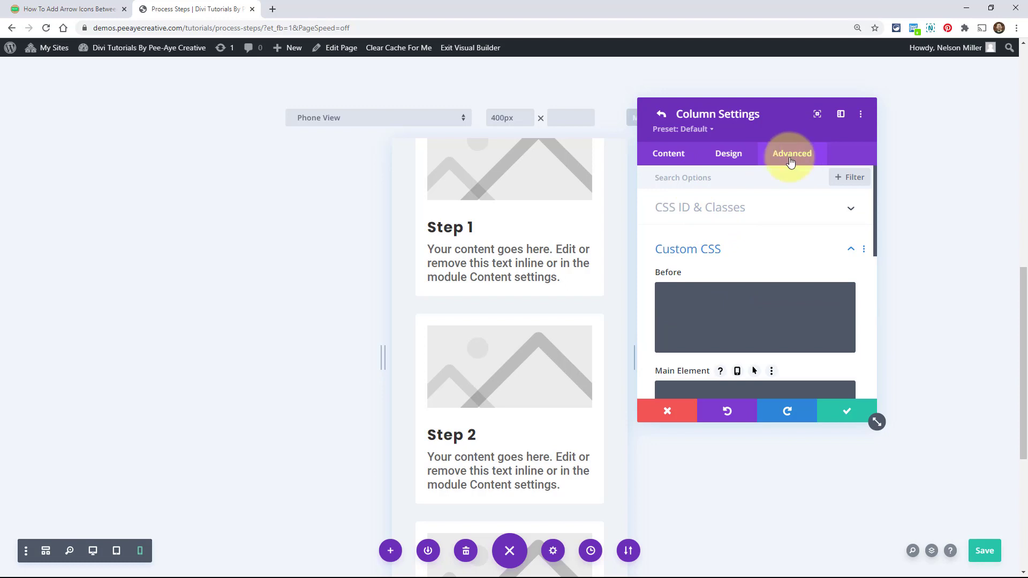
pyautogui.scroll(-3, 759, 260)
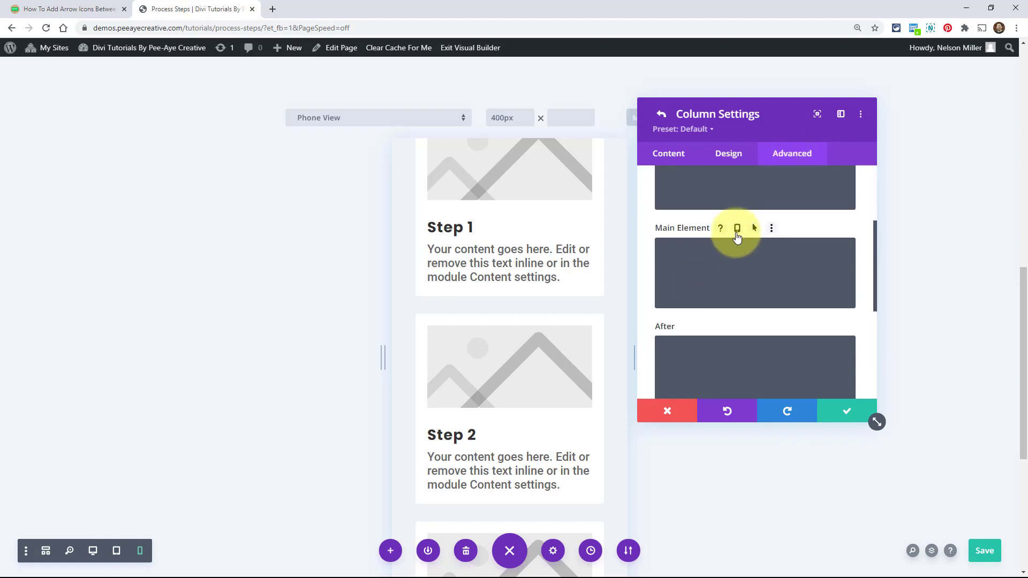
# Make Main Element CSS responsive and set margin-bottom: 75px on its Tablet tab.
pyautogui.click(738, 230)
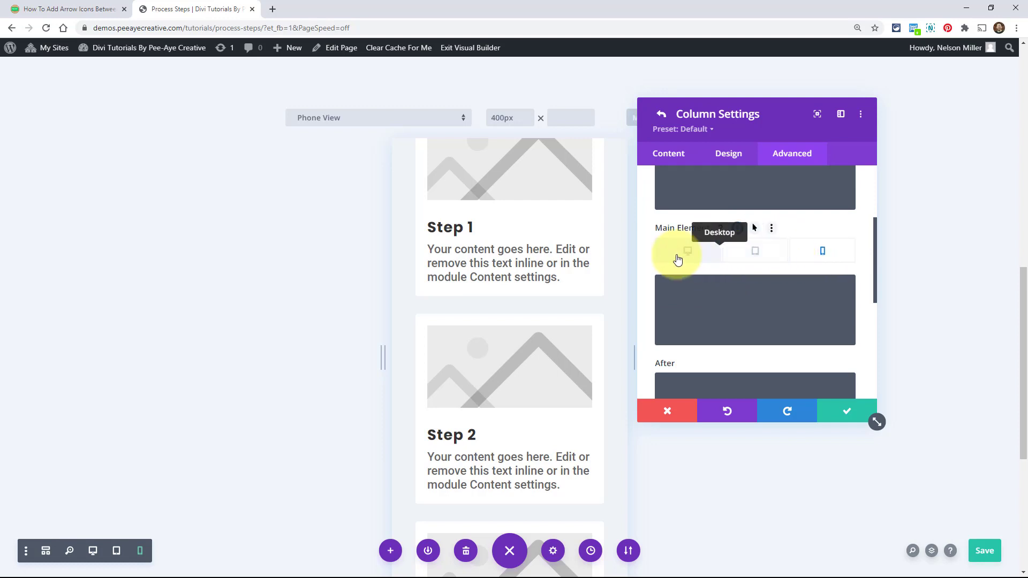
pyautogui.click(756, 259)
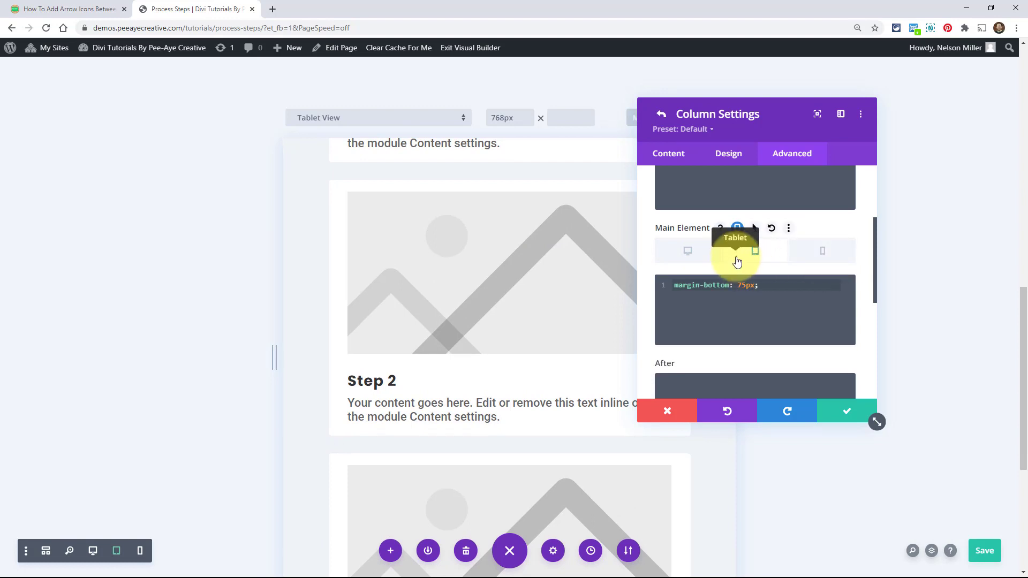
pyautogui.doubleClick(712, 286)
pyautogui.tripleClick(711, 290)
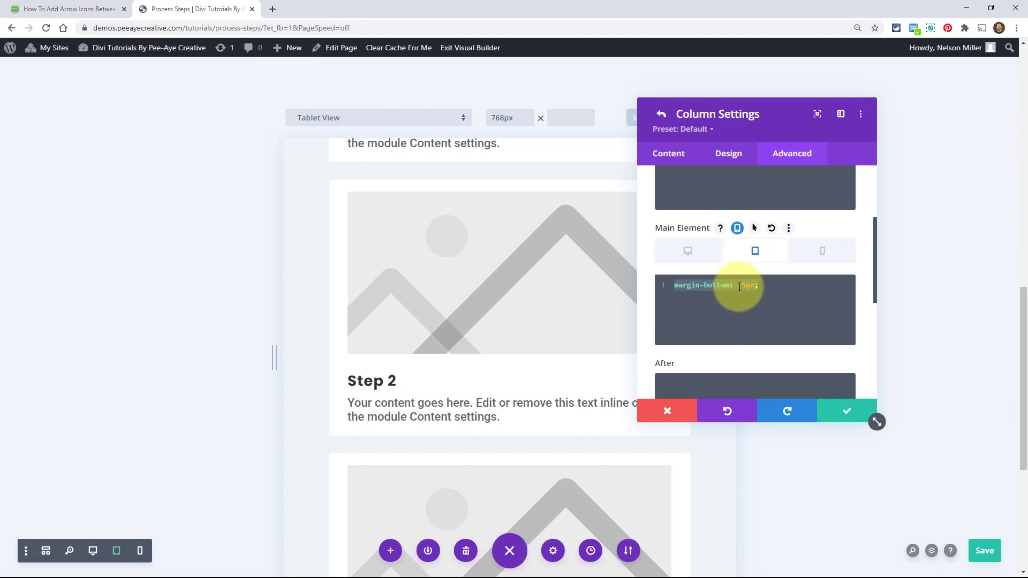
pyautogui.click(737, 313)
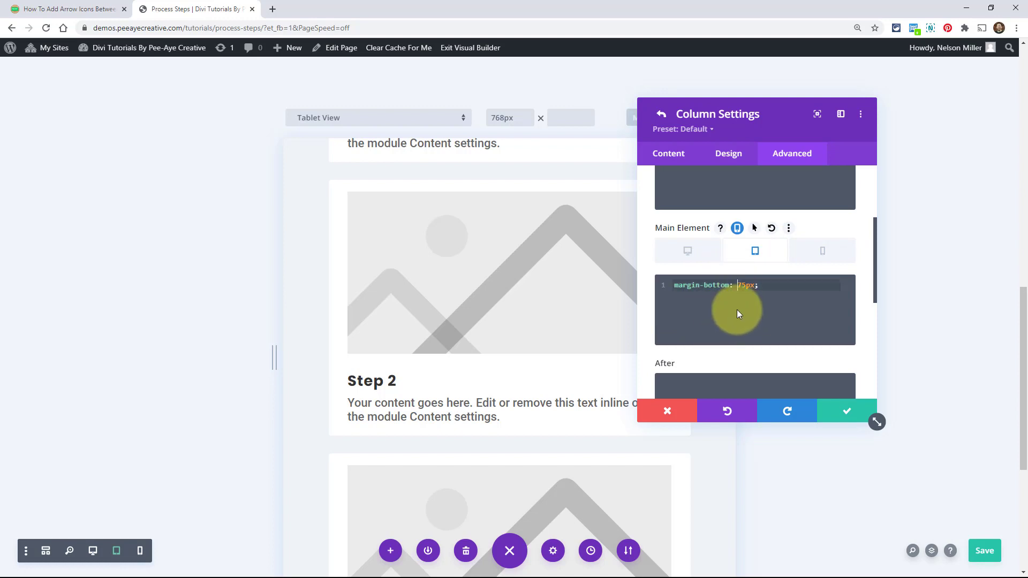
pyautogui.doubleClick(748, 289)
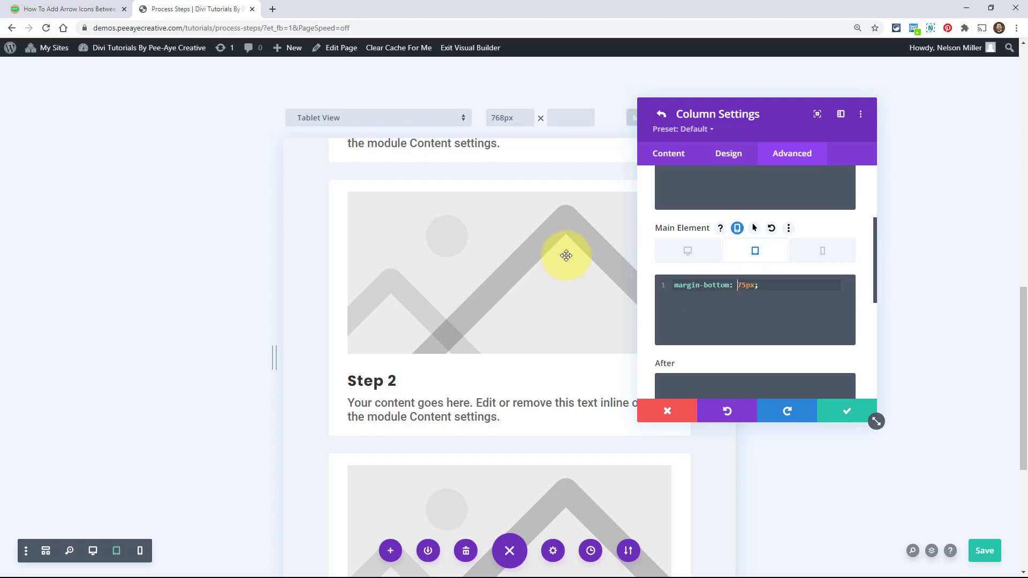
pyautogui.scroll(-1, 527, 466)
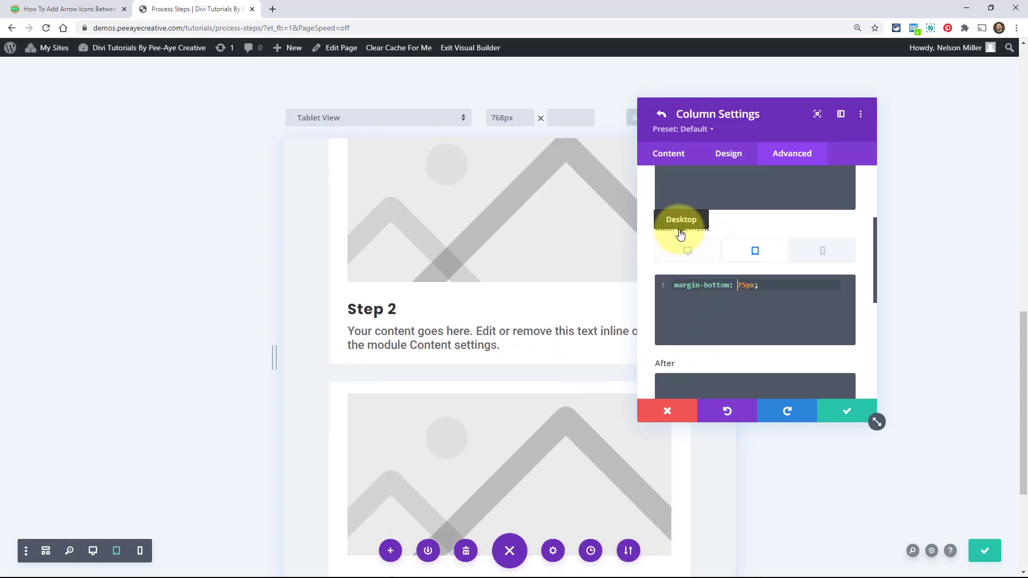
pyautogui.click(753, 253)
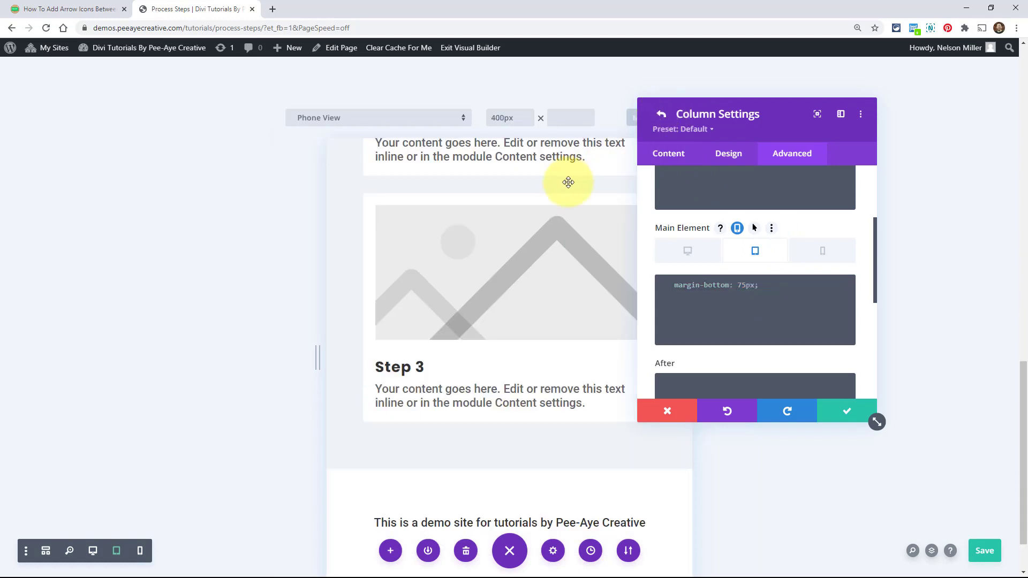
pyautogui.click(662, 116)
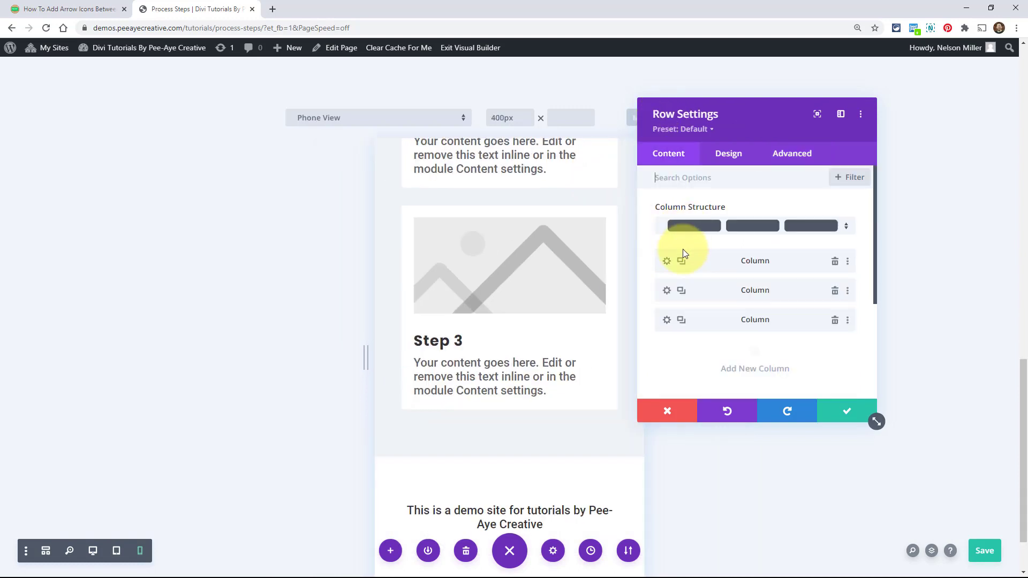
# Add tablet Main Element CSS margin-bottom: 75px to the second column and save its settings.
pyautogui.click(666, 291)
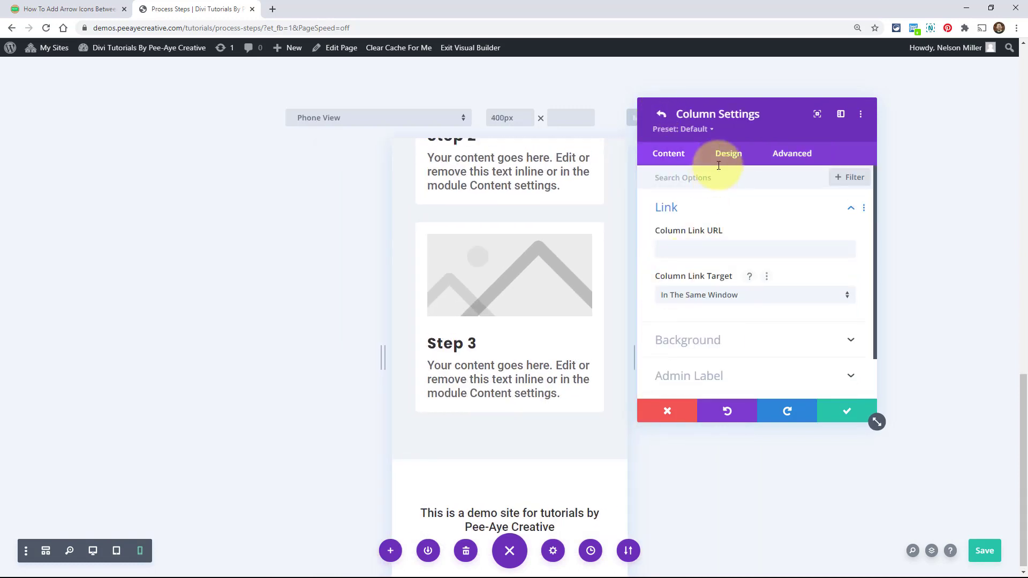
pyautogui.click(792, 154)
pyautogui.click(705, 187)
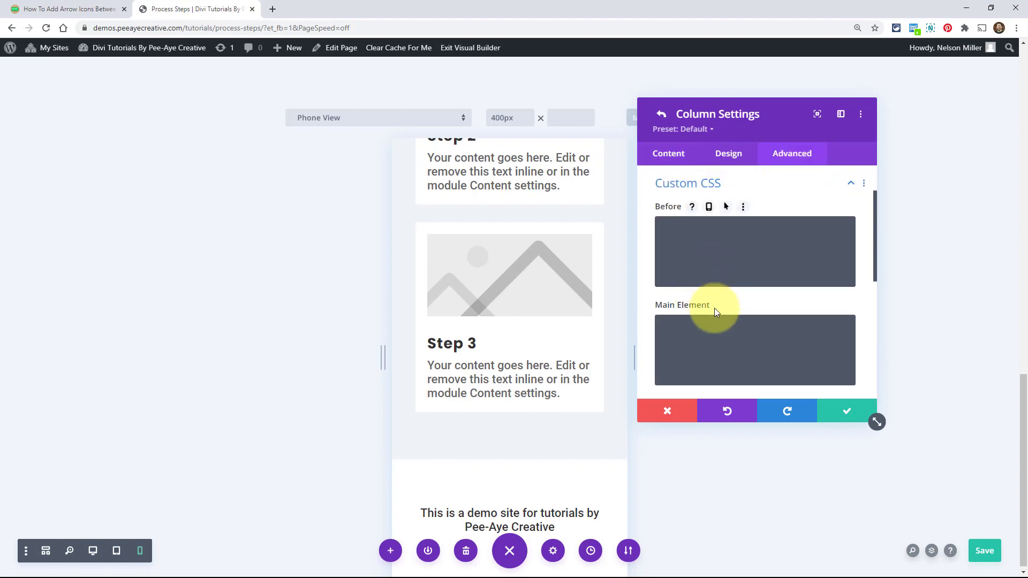
pyautogui.scroll(-1, 718, 303)
pyautogui.click(741, 235)
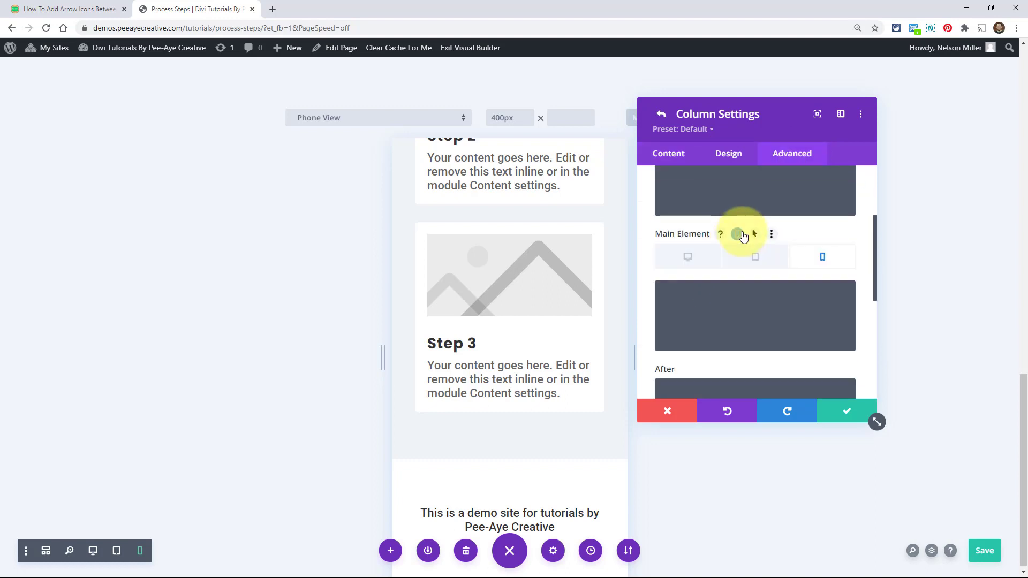
pyautogui.click(742, 260)
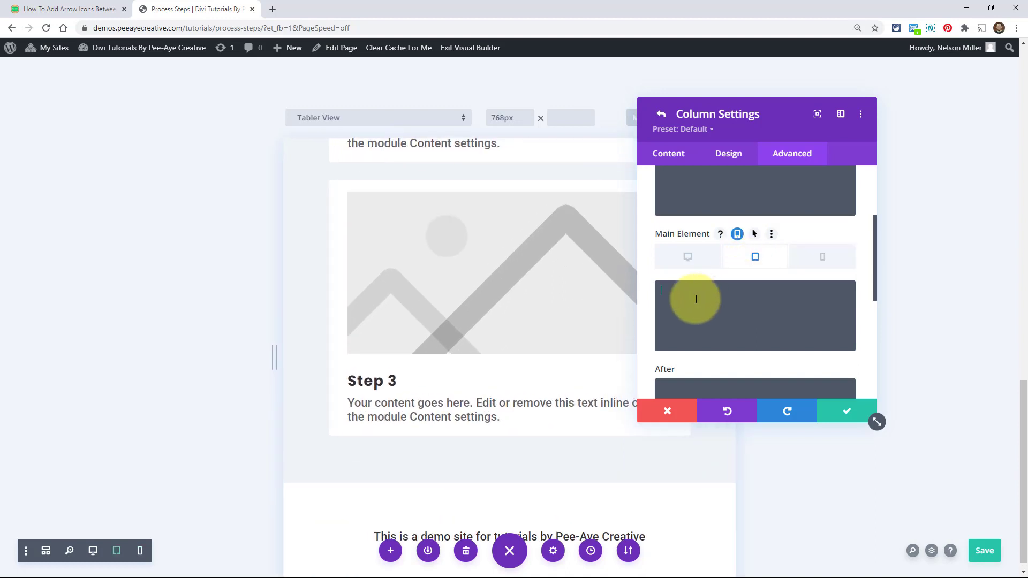
pyautogui.click(696, 299)
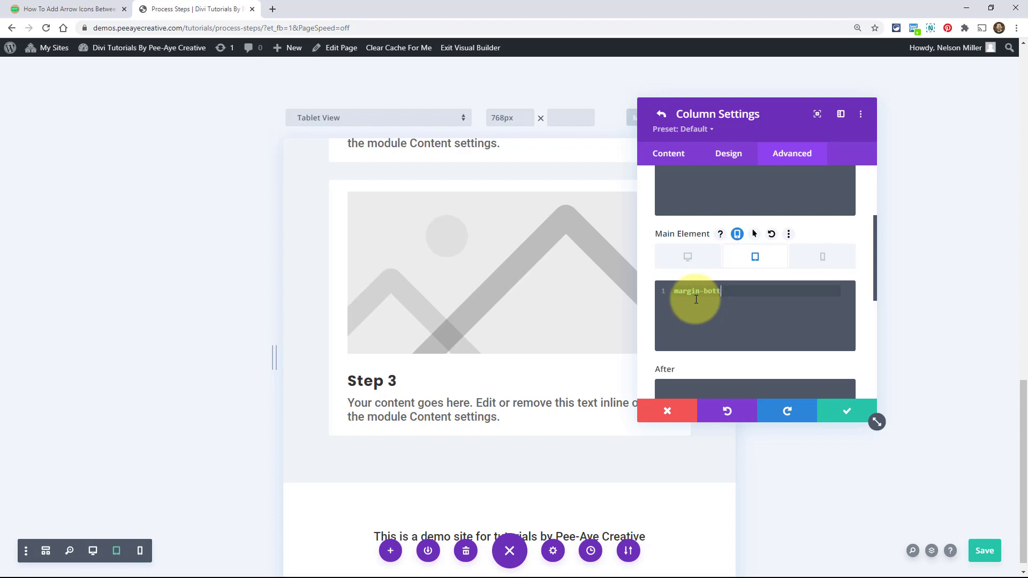
pyautogui.write('margin-bottom: 75px;')
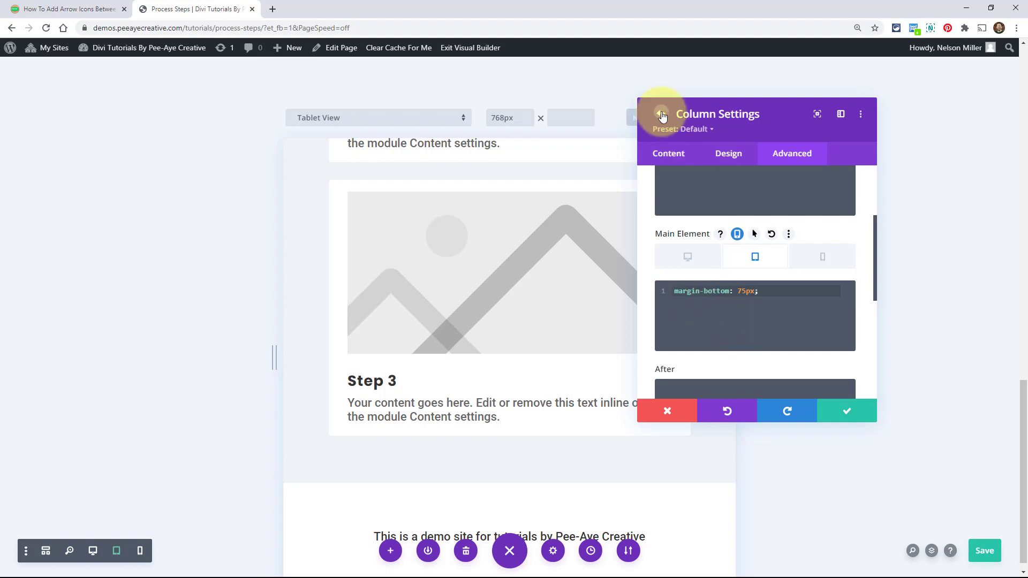
pyautogui.click(847, 409)
pyautogui.click(845, 412)
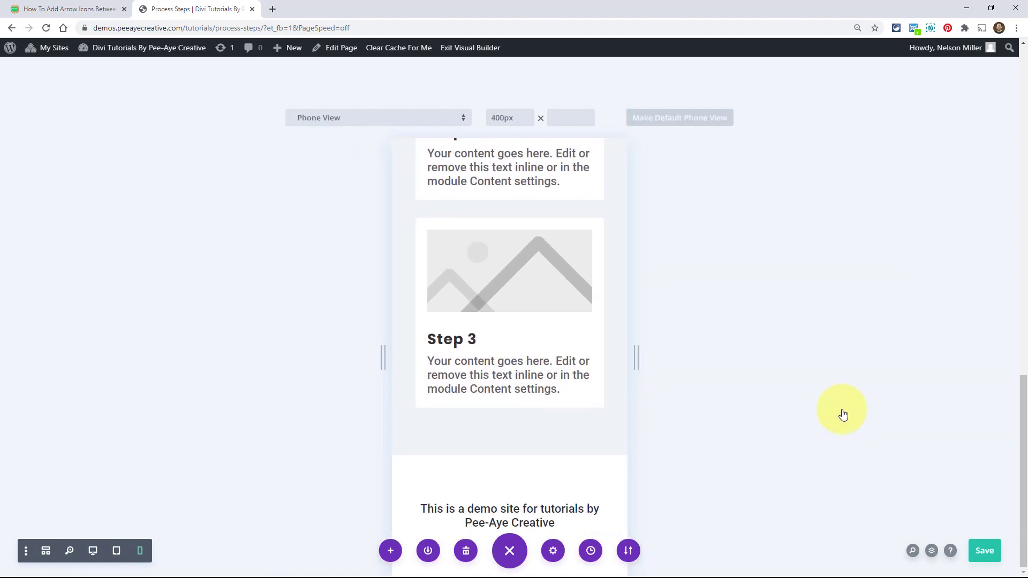
# Return to Desktop view, scroll the tutorial to Overflow Visible, and switch back to the builder.
pyautogui.click(92, 555)
pyautogui.click(62, 9)
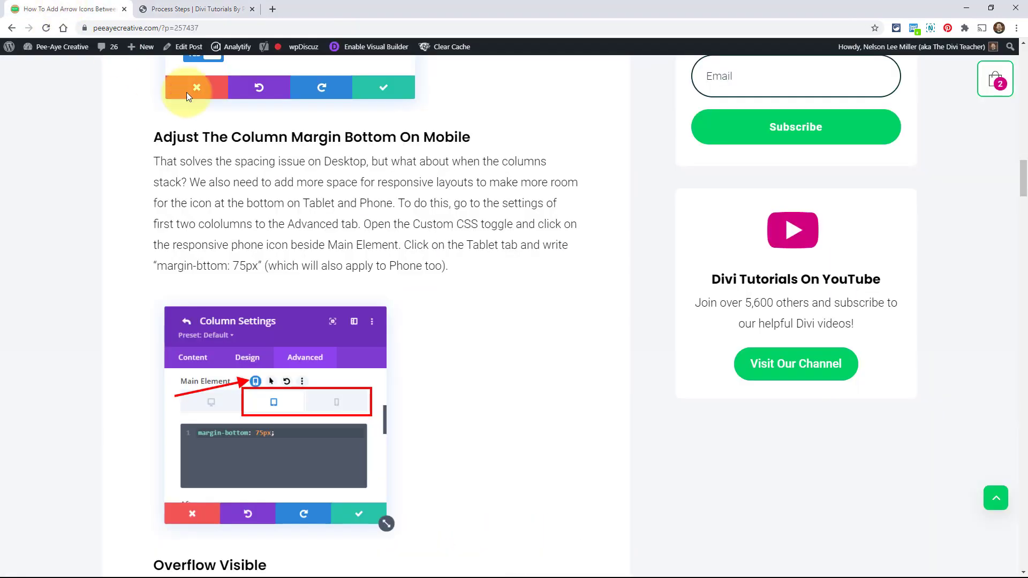
pyautogui.scroll(-7, 403, 309)
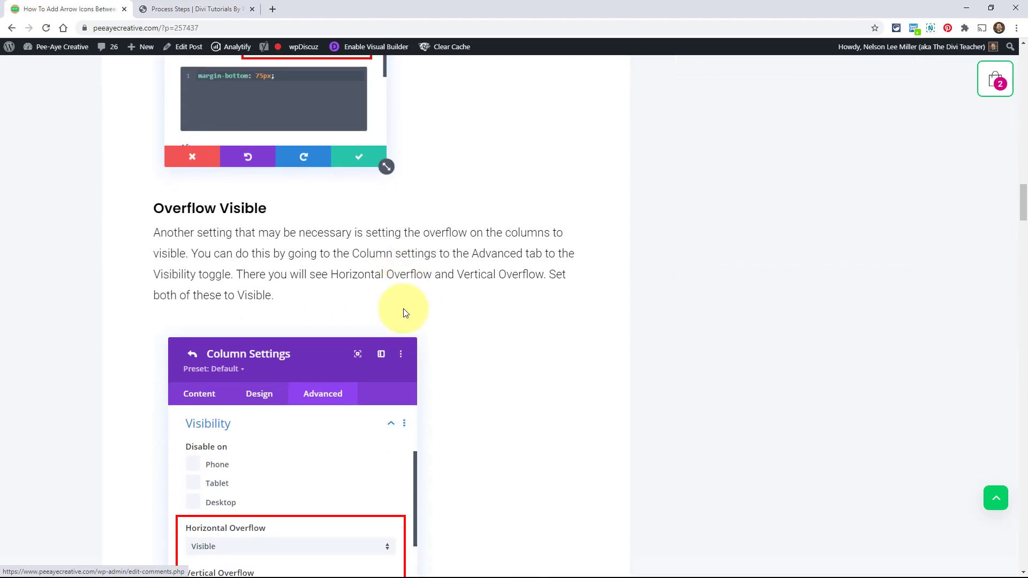
pyautogui.scroll(-1, 403, 308)
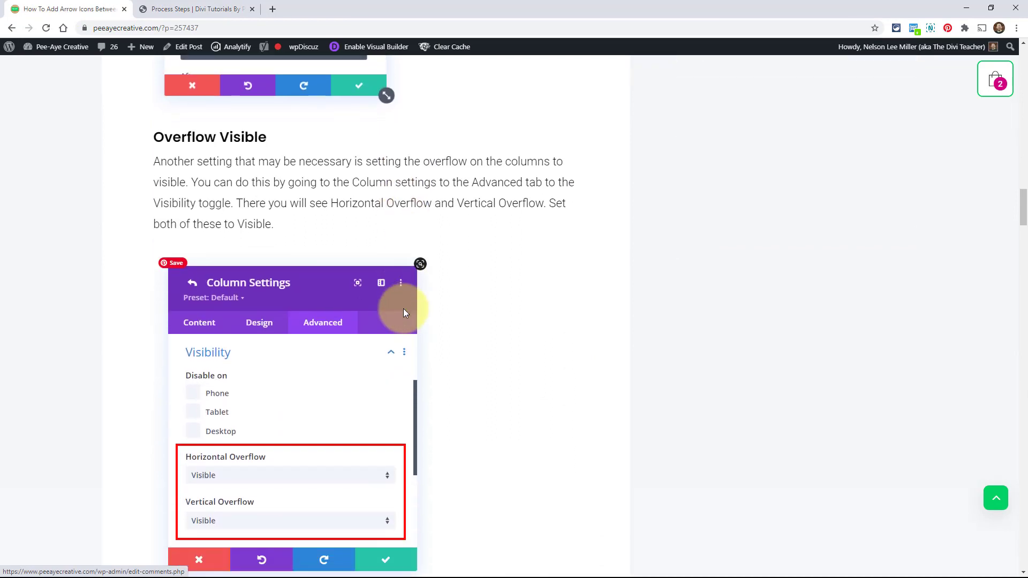
pyautogui.click(166, 9)
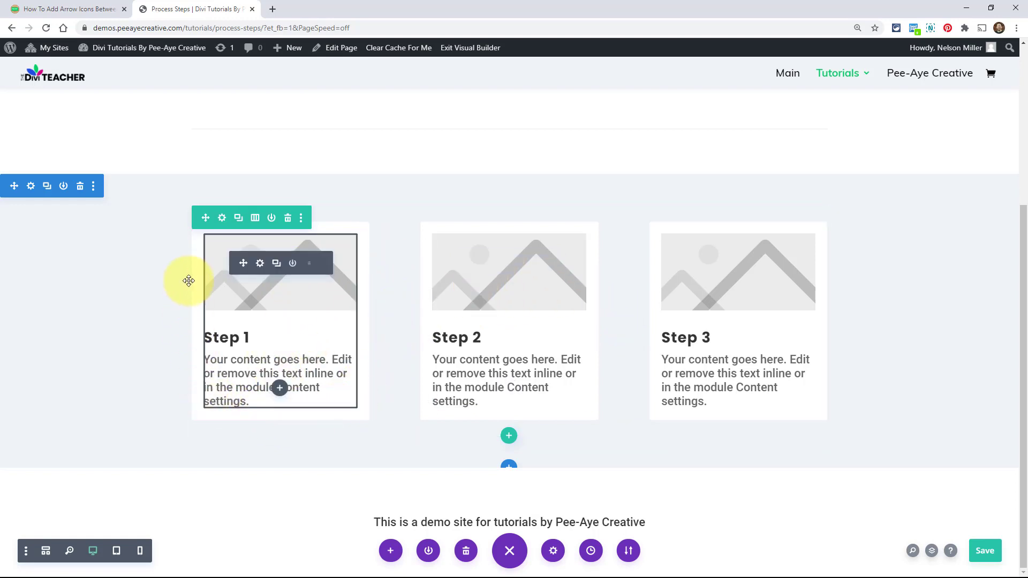
# Set the first column's Advanced > Visibility Horizontal Overflow to Visible, then revisit the tutorial.
pyautogui.click(222, 219)
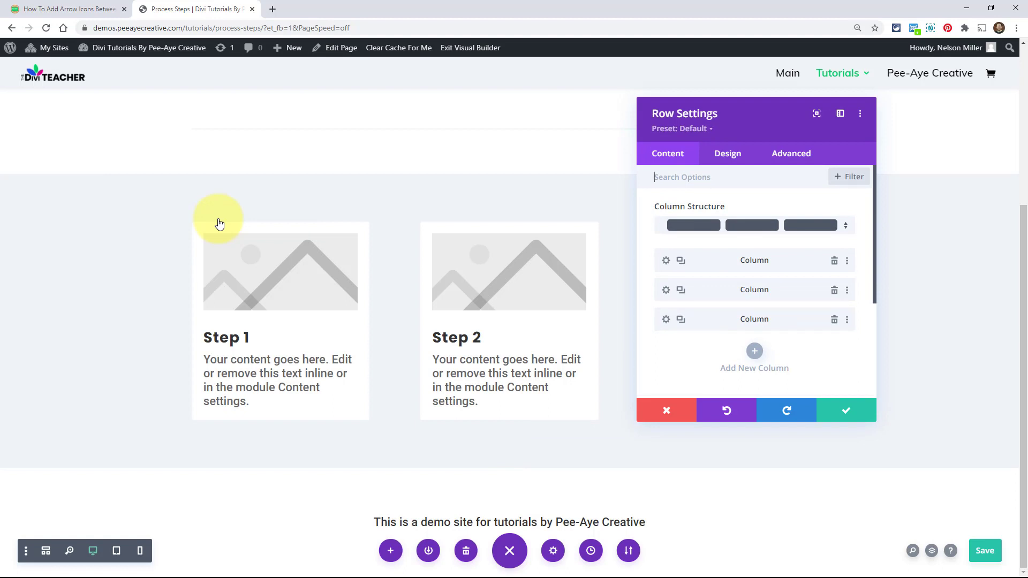
pyautogui.click(666, 261)
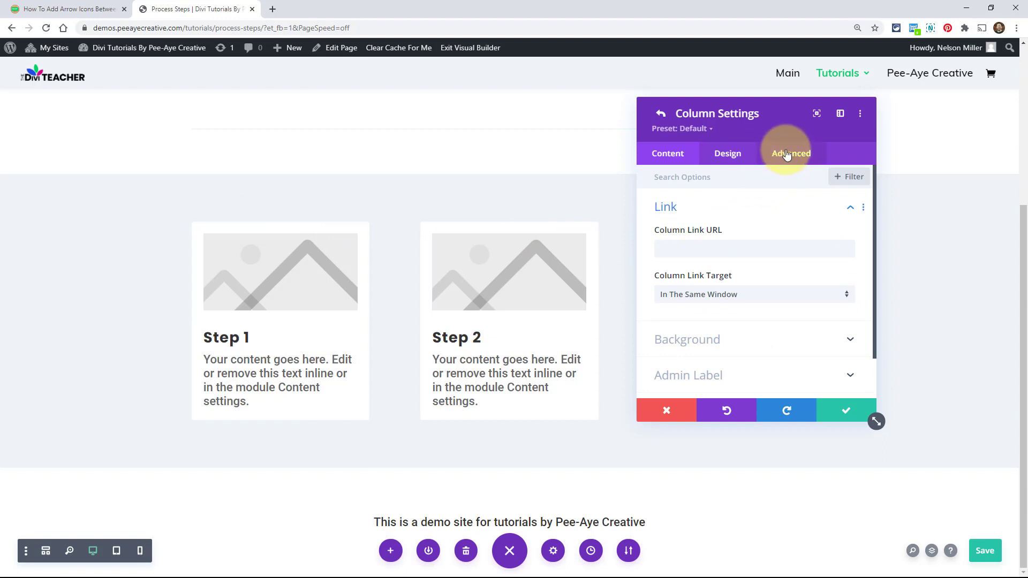
pyautogui.click(786, 155)
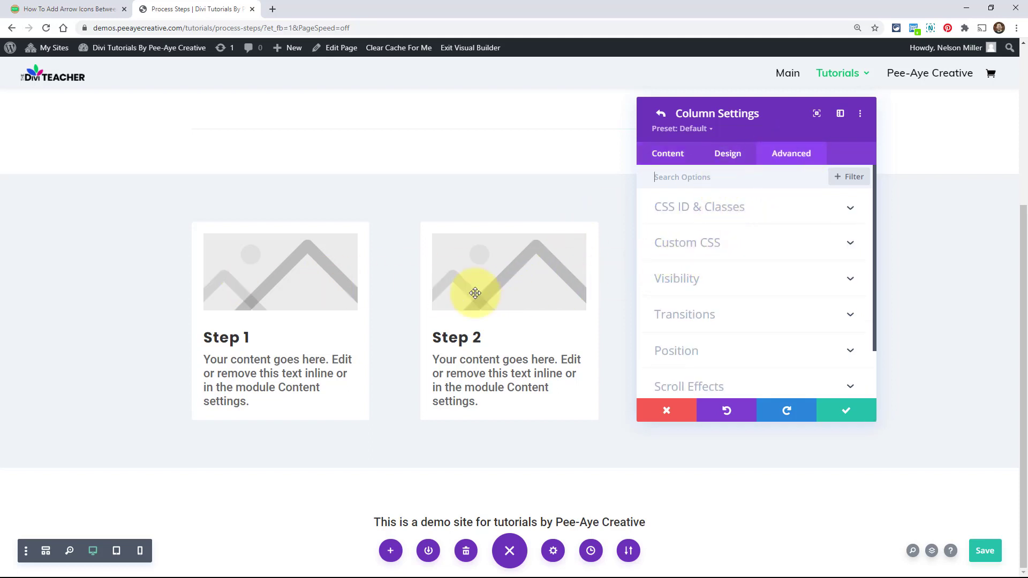
pyautogui.click(702, 280)
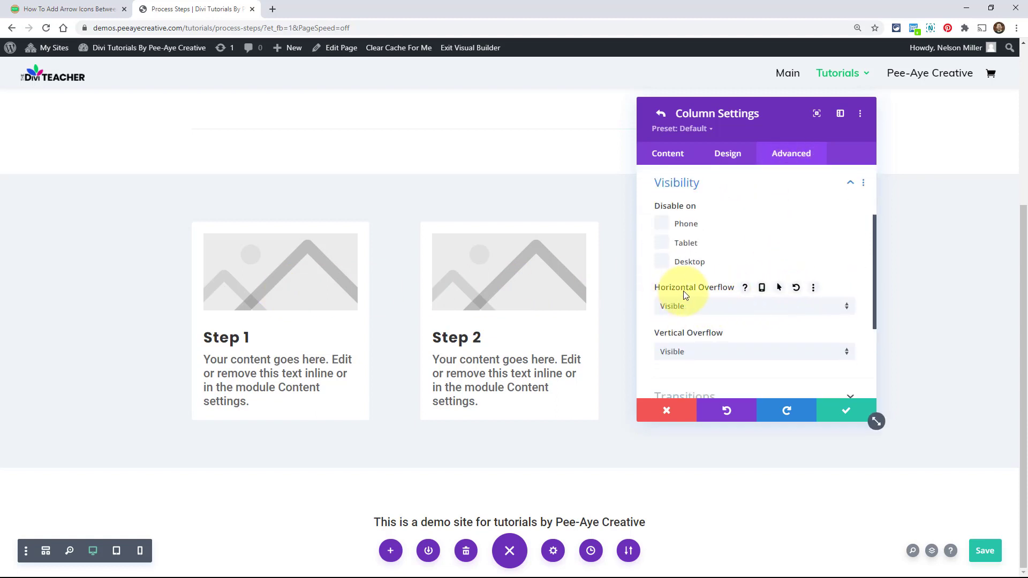
pyautogui.click(715, 306)
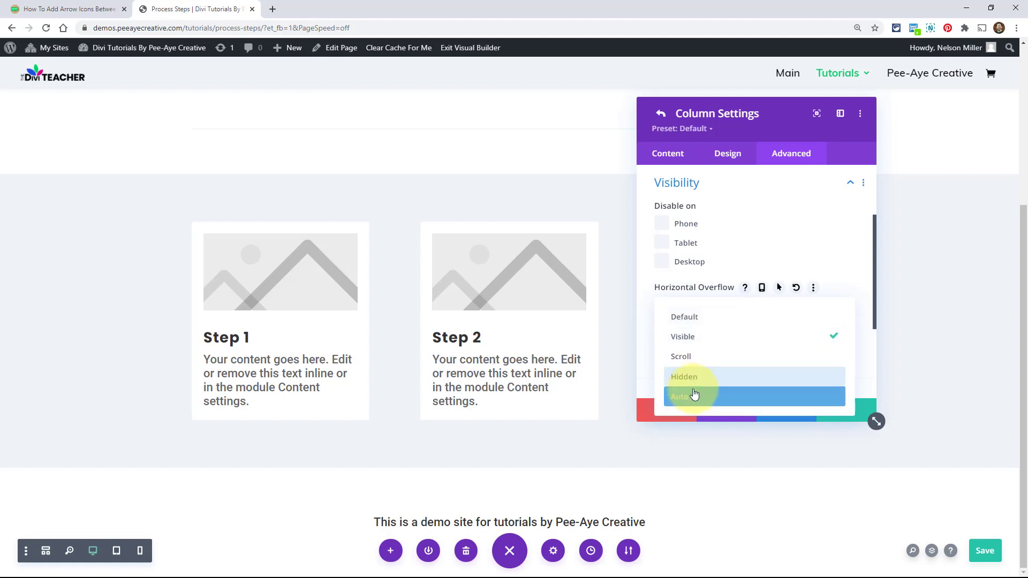
pyautogui.click(707, 337)
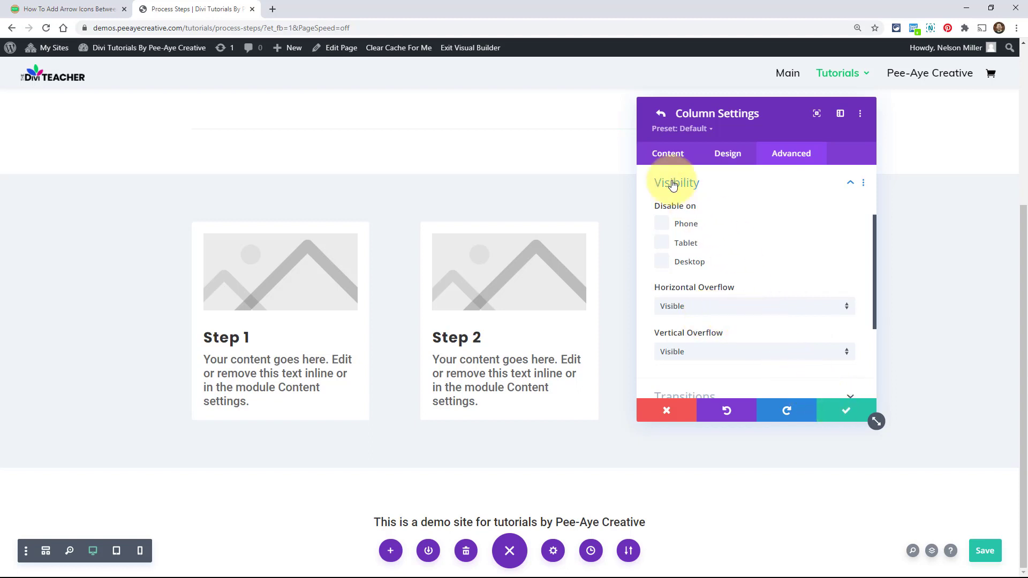
pyautogui.click(65, 6)
# Copy the Desktop arrow CSS snippet from Add The CSS and return to the Process Steps page.
pyautogui.scroll(-10, 480, 256)
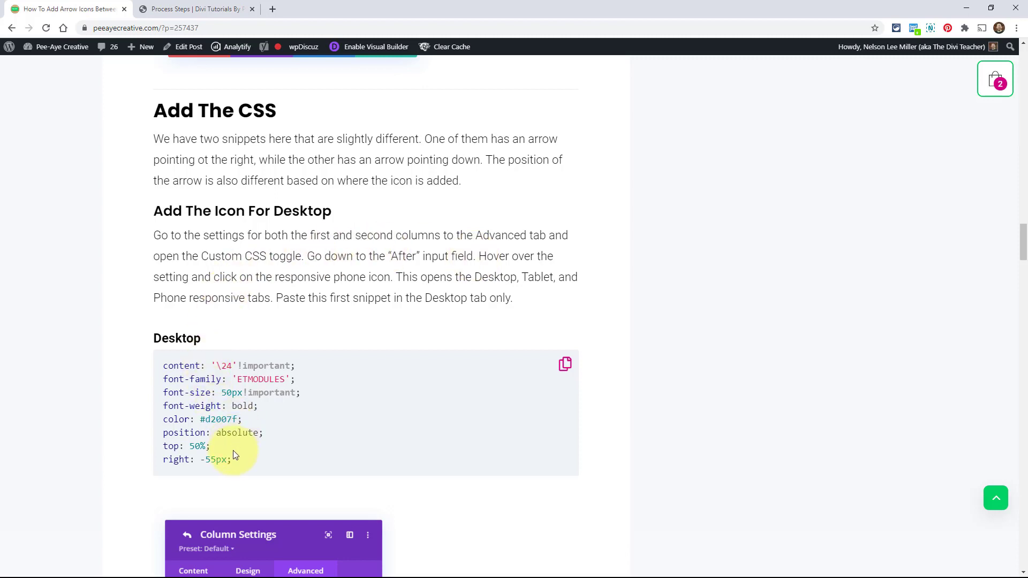
pyautogui.moveTo(236, 459); pyautogui.dragTo(163, 370)
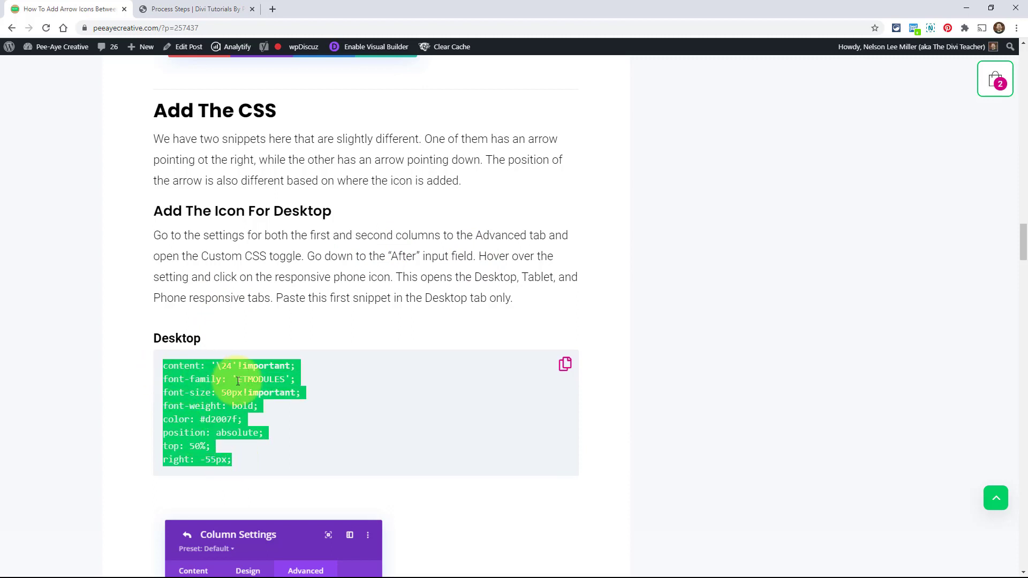
pyautogui.click(223, 431)
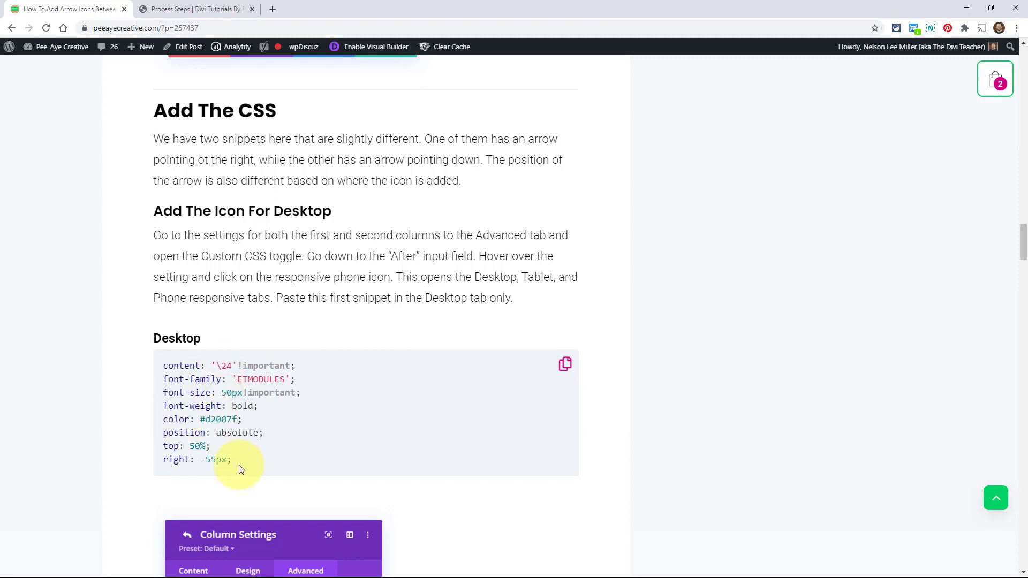
pyautogui.moveTo(239, 468); pyautogui.dragTo(162, 363)
pyautogui.click(565, 364)
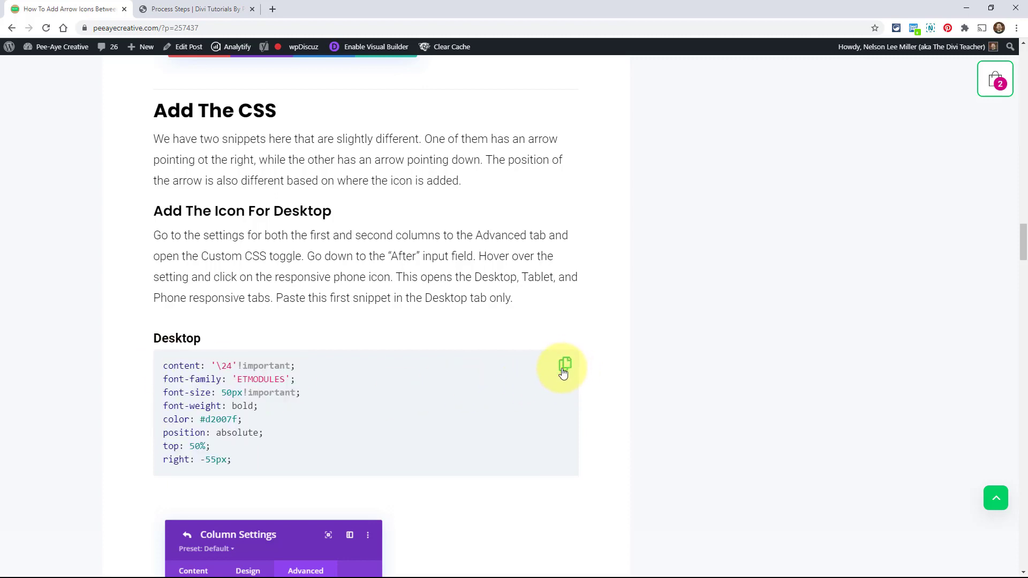
pyautogui.click(565, 365)
pyautogui.click(566, 368)
pyautogui.moveTo(218, 460); pyautogui.dragTo(157, 461)
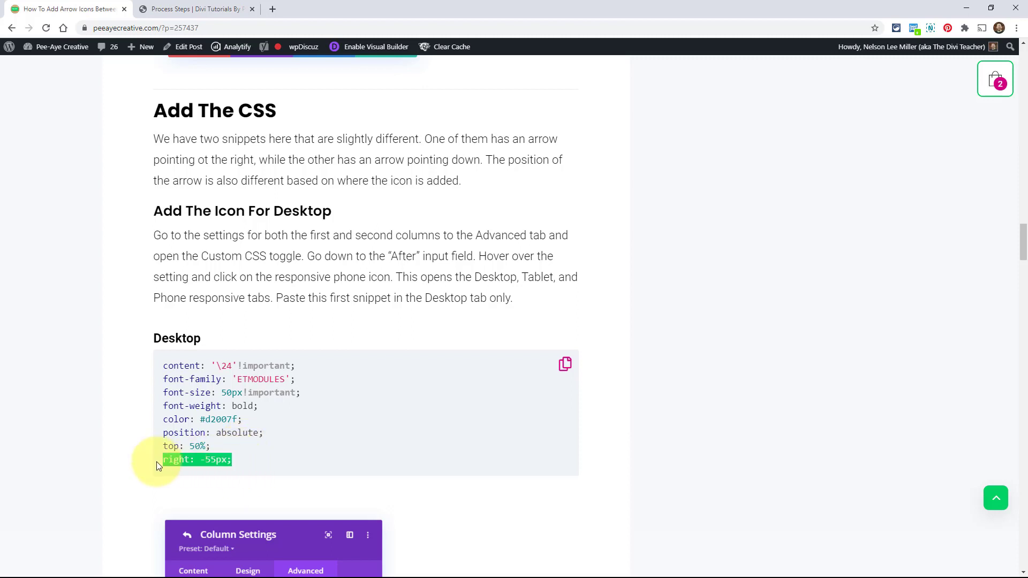
pyautogui.click(179, 6)
pyautogui.scroll(2, 685, 294)
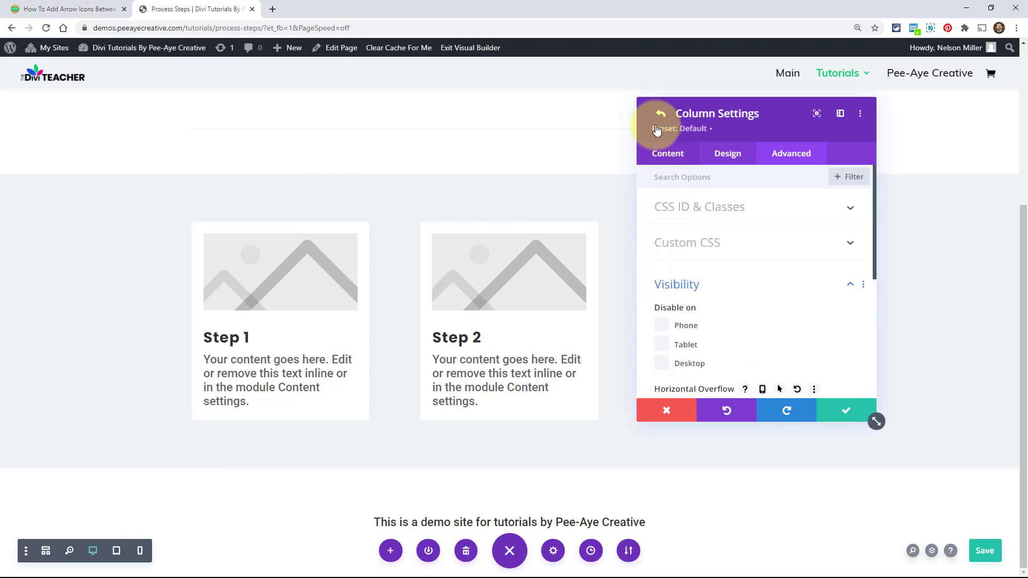
# Paste the desktop arrow CSS snippet into the first column's per-device After Custom CSS.
pyautogui.click(659, 121)
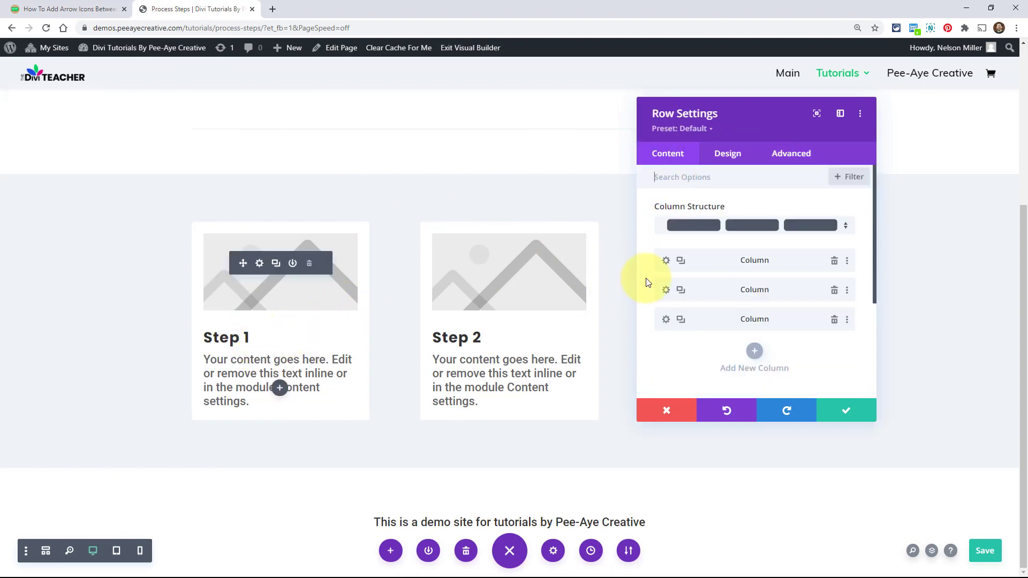
pyautogui.click(665, 261)
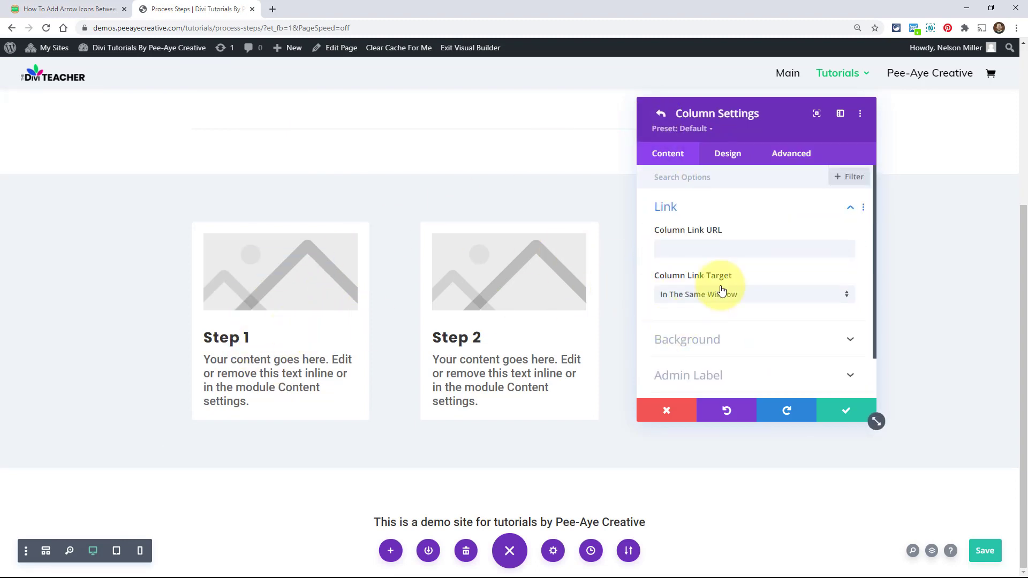
pyautogui.click(777, 157)
pyautogui.click(679, 248)
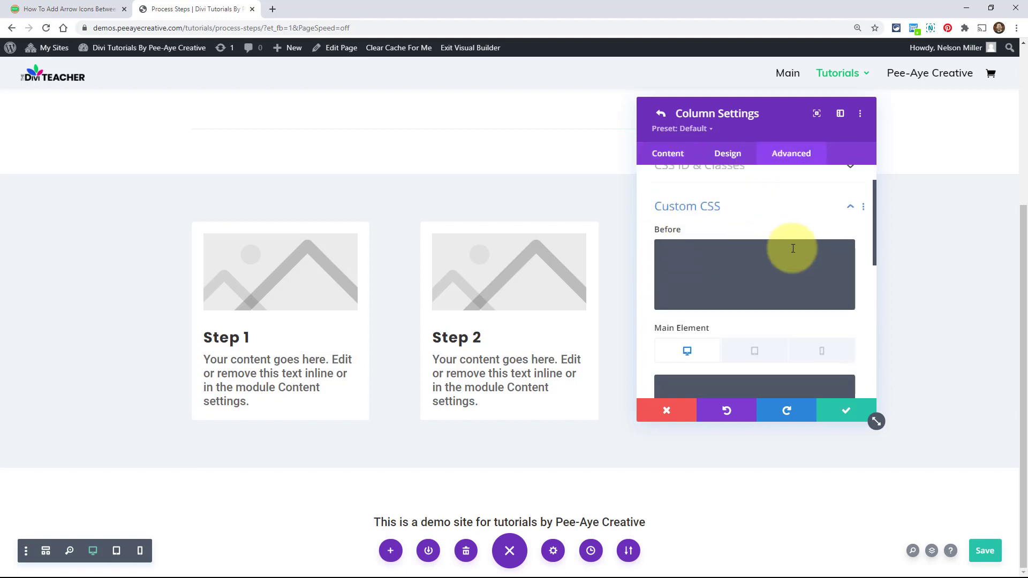
pyautogui.scroll(-3, 748, 265)
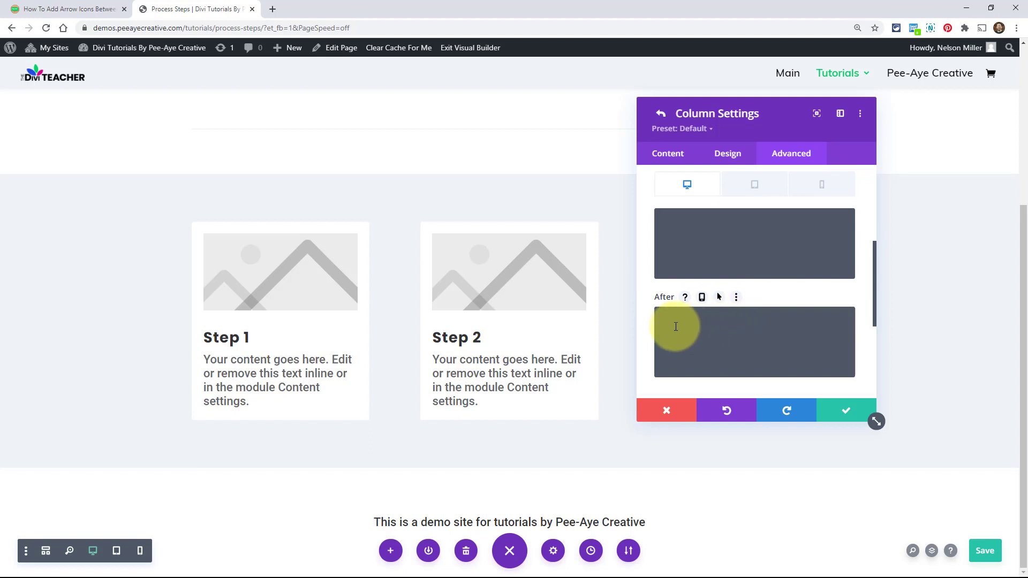
pyautogui.scroll(2, 728, 245)
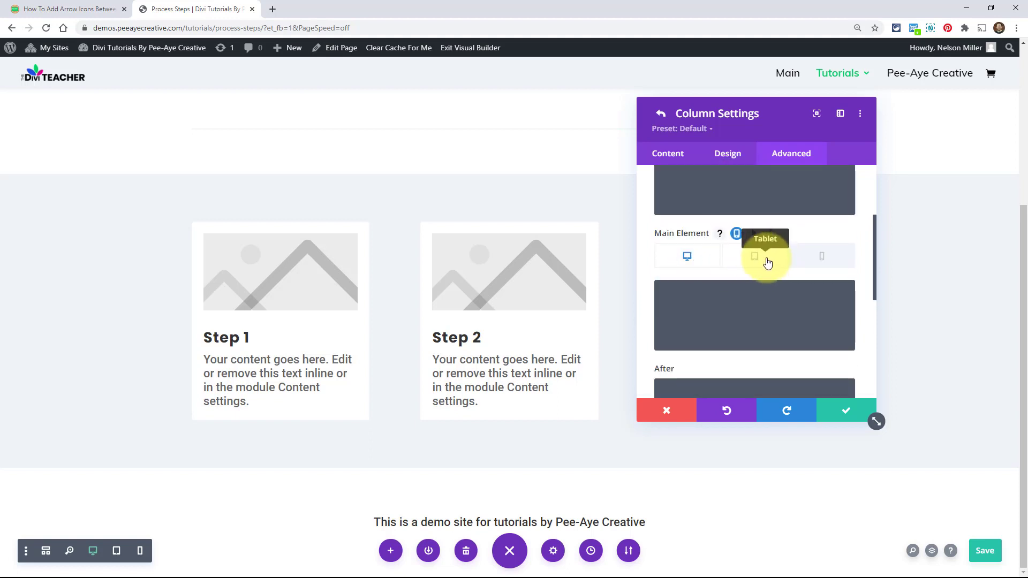
pyautogui.scroll(-3, 766, 262)
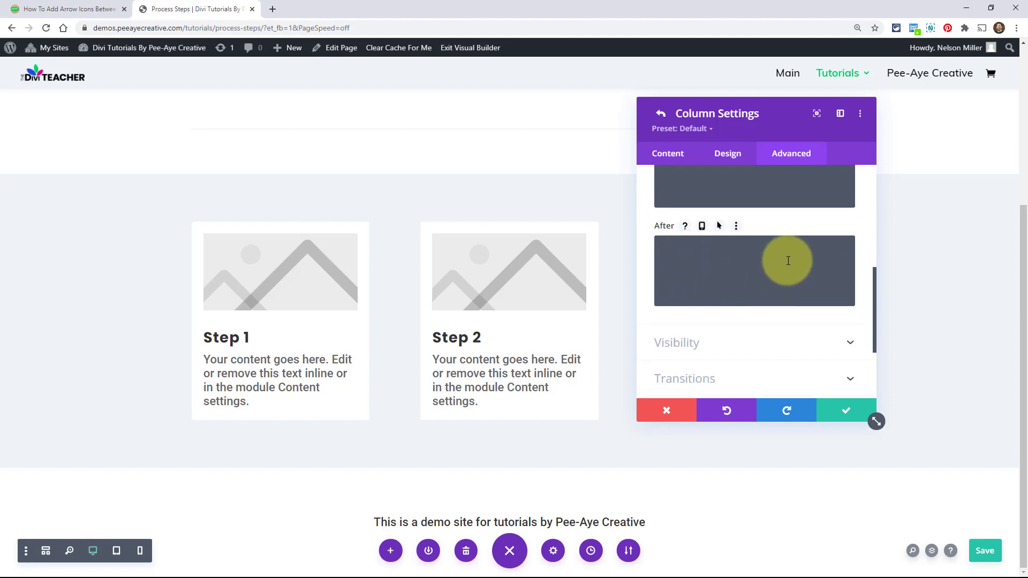
pyautogui.click(702, 226)
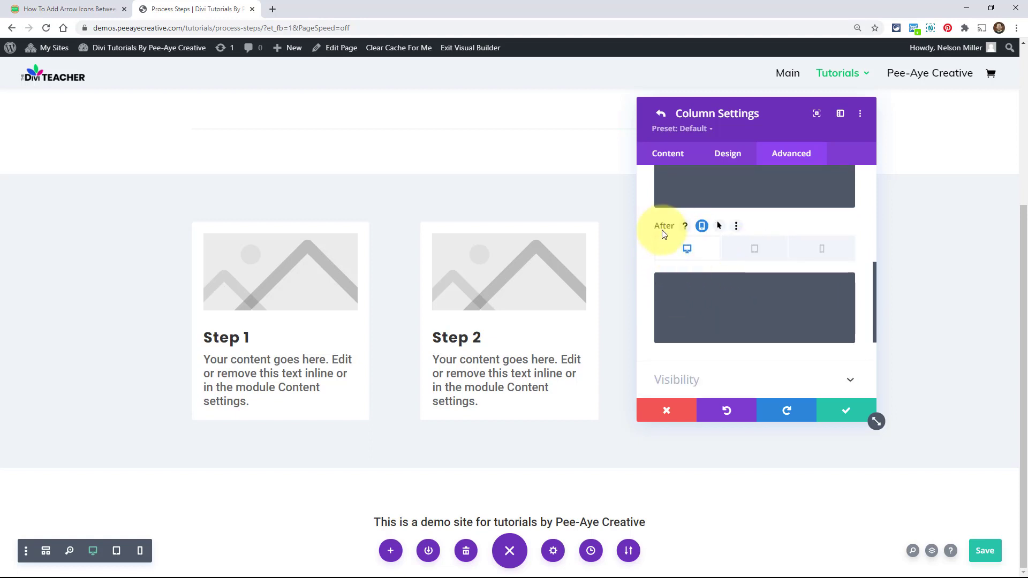
pyautogui.click(688, 294)
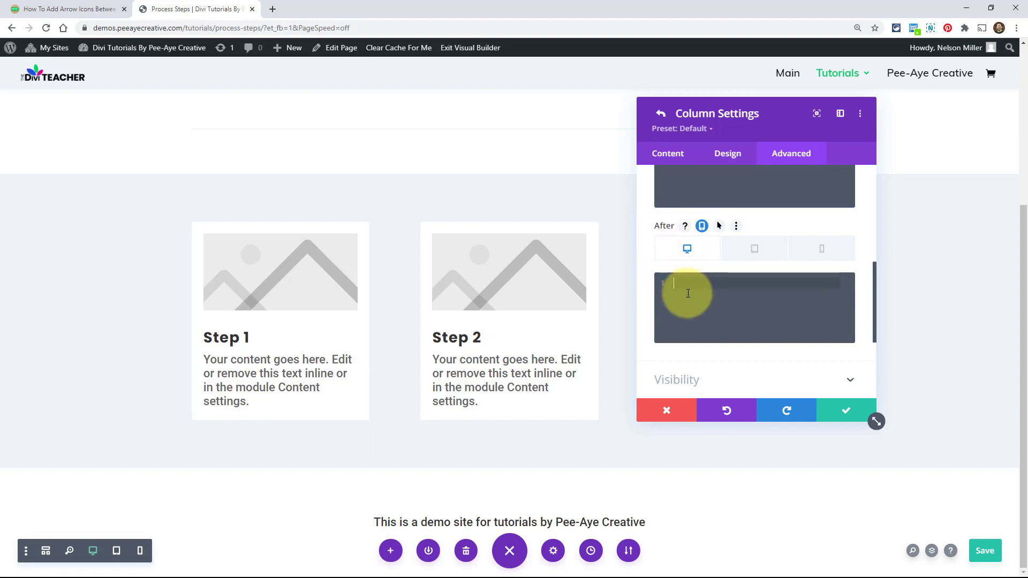
pyautogui.hotkey('ctrl', 'v')
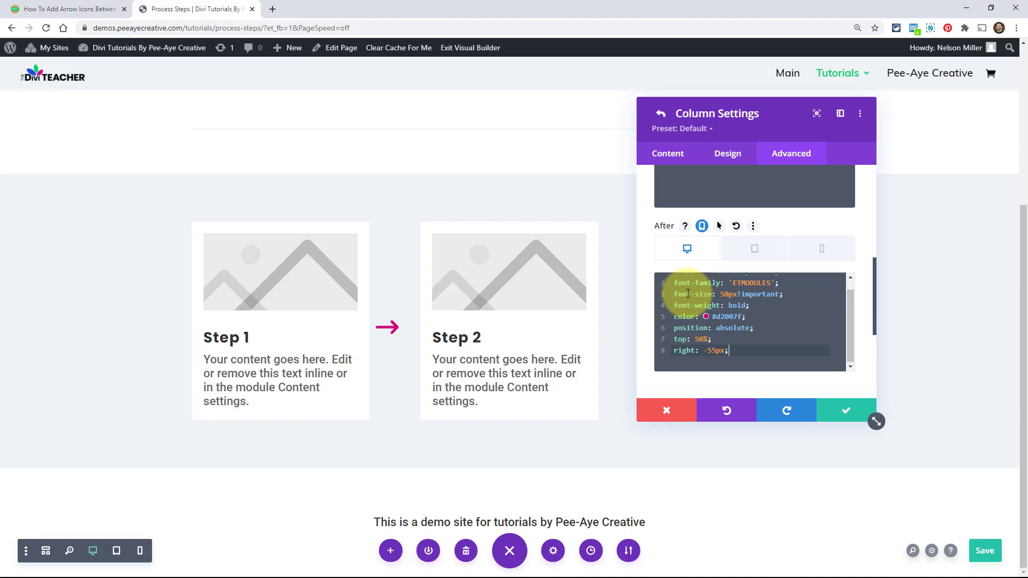
# Try the arrow's top offset at 20%, restore it to 50%, and save the page.
pyautogui.click(699, 339)
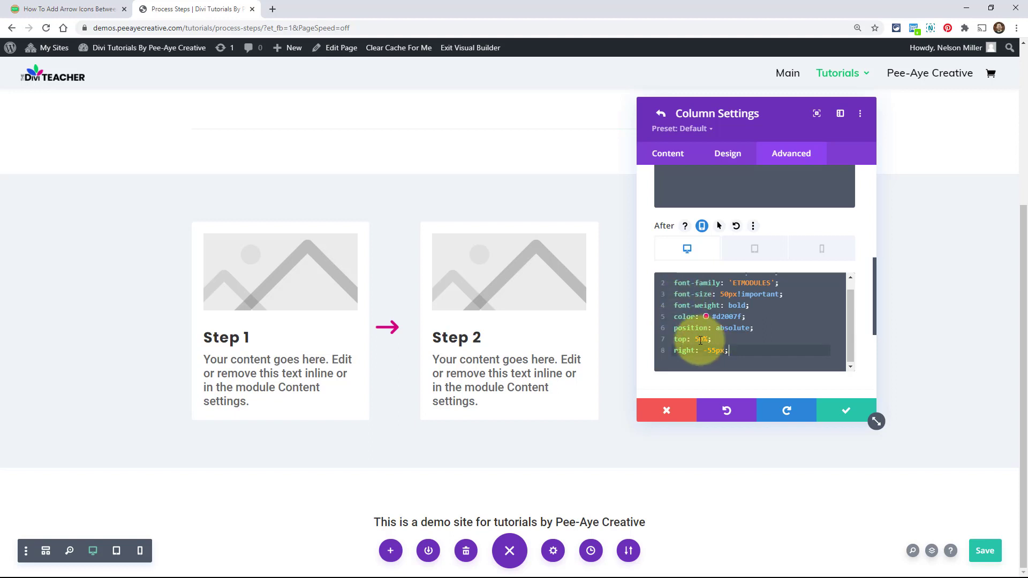
pyautogui.press('BackSpace')
pyautogui.write('2')
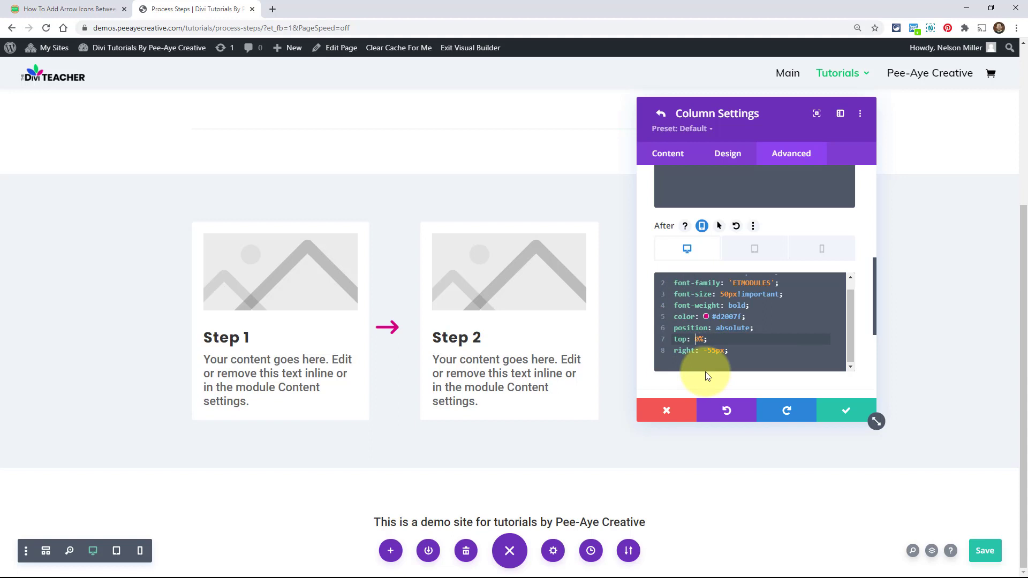
pyautogui.press('BackSpace')
pyautogui.write('5')
pyautogui.hotkey('ctrl', 's')
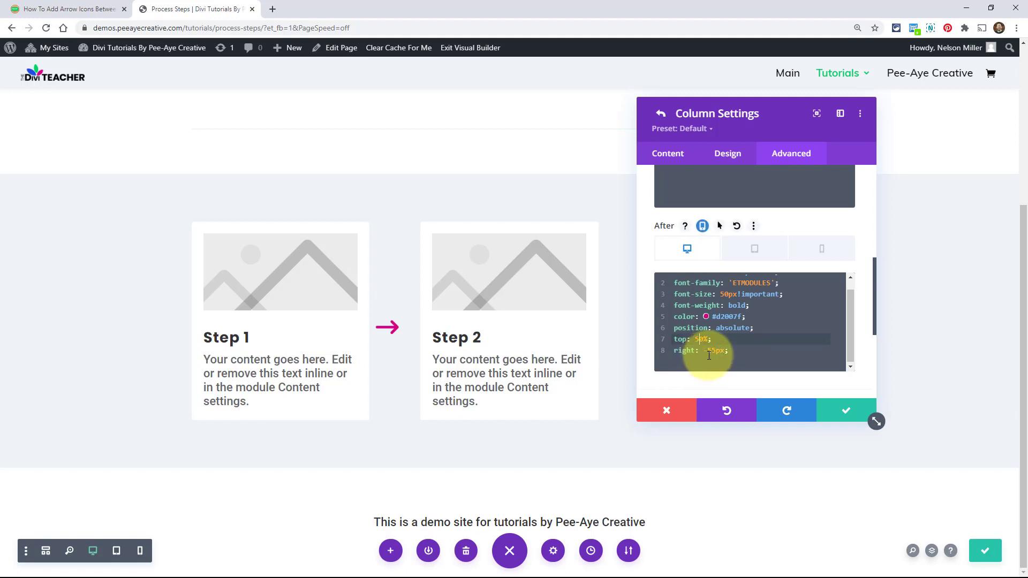
# Change the arrow's right offset from -55px to -70px.
pyautogui.click(708, 352)
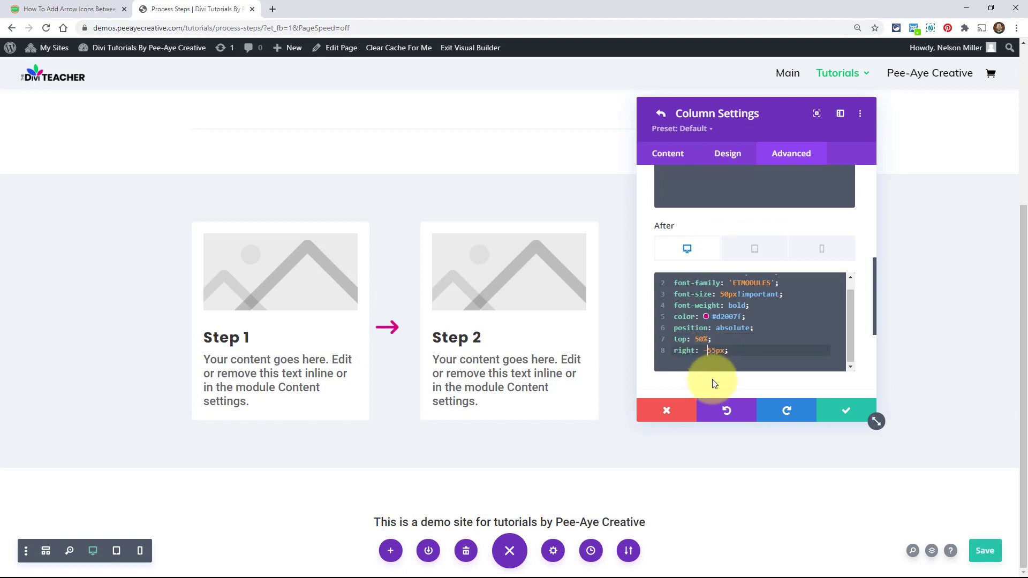
pyautogui.press('Delete')
pyautogui.write('7')
pyautogui.press('Delete')
pyautogui.write('0')
# Replace the After CSS content icon code \24 with \34, then \35.
pyautogui.moveTo(742, 351); pyautogui.dragTo(673, 350)
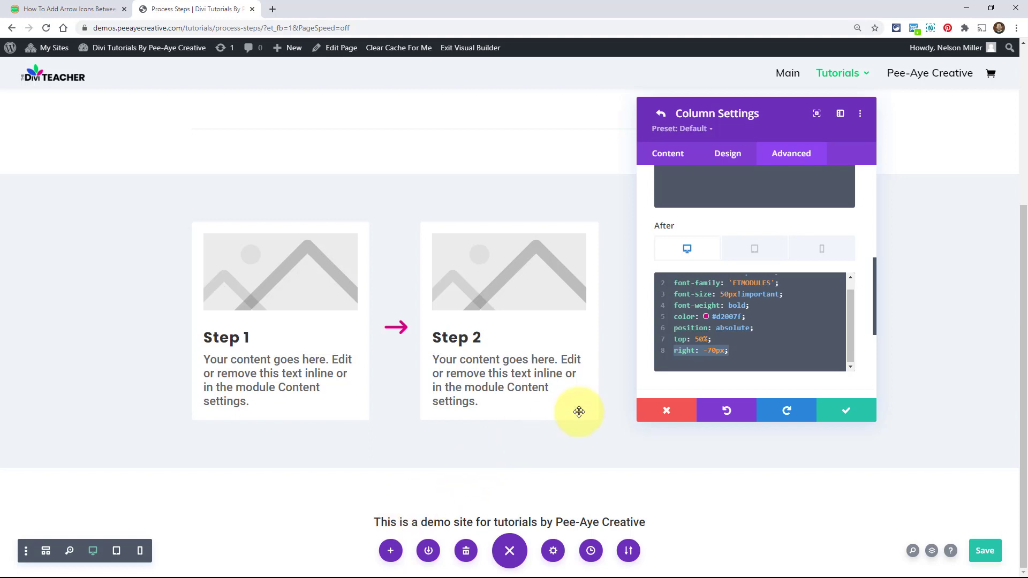
pyautogui.click(721, 327)
pyautogui.scroll(1, 736, 316)
pyautogui.moveTo(736, 315); pyautogui.dragTo(701, 284)
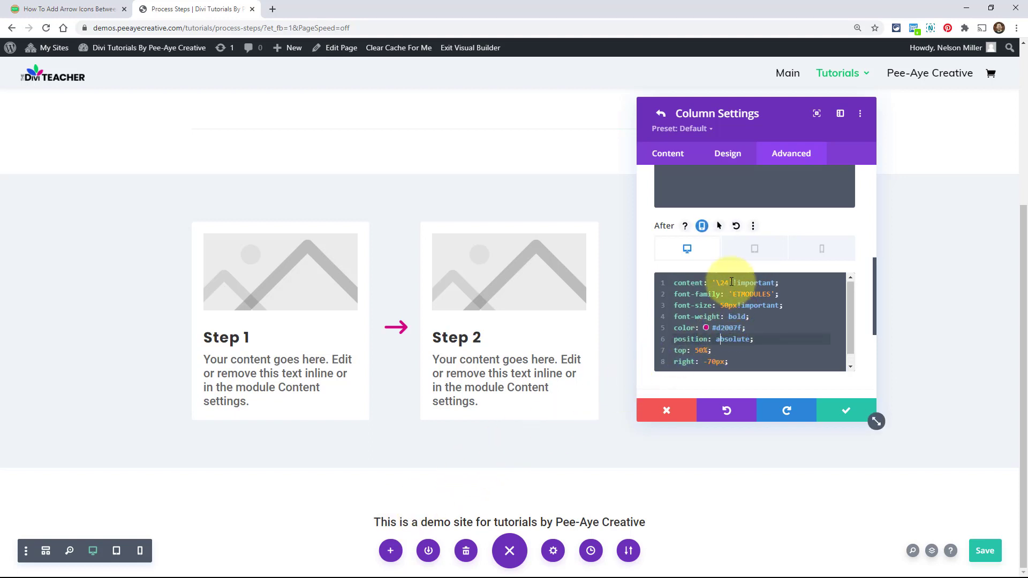
pyautogui.click(722, 283)
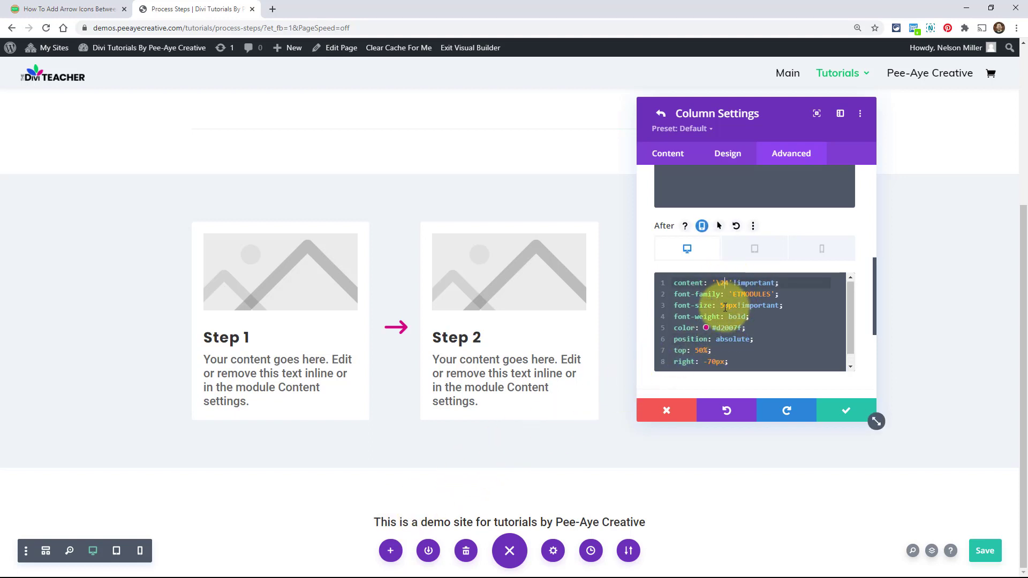
pyautogui.press('BackSpace')
pyautogui.write('3')
pyautogui.press('BackSpace')
pyautogui.write('5')
# Restore the icon code to \24 and copy the first column's entire After CSS.
pyautogui.press('BackSpace')
pyautogui.press('BackSpace')
pyautogui.write('24')
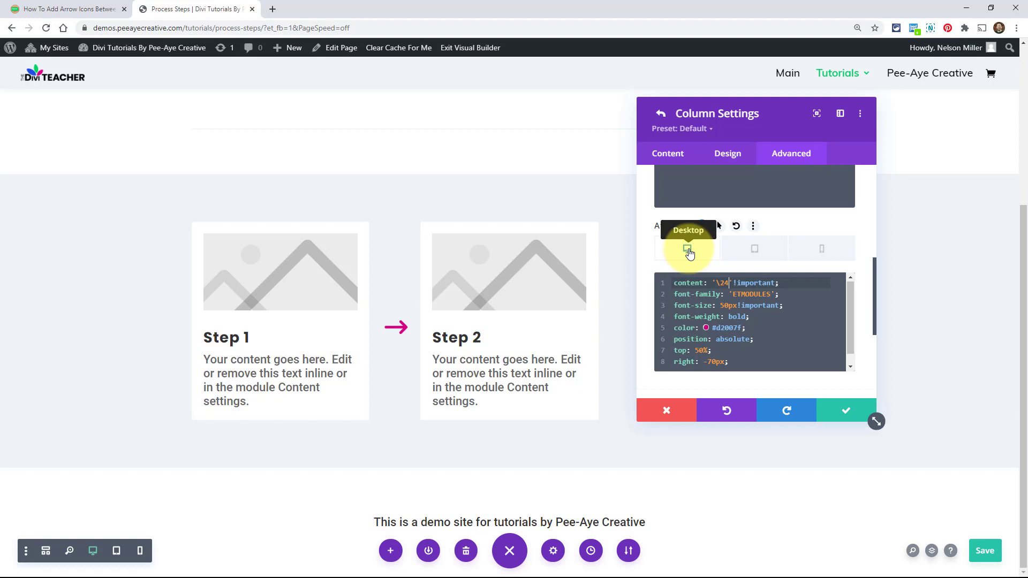
pyautogui.moveTo(732, 115); pyautogui.dragTo(804, 112)
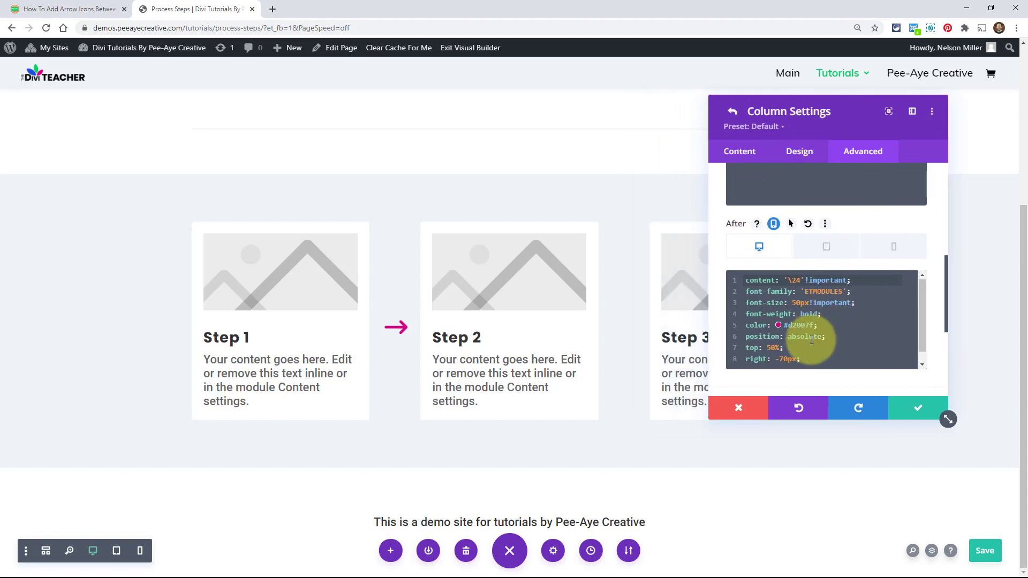
pyautogui.moveTo(804, 365); pyautogui.dragTo(724, 276)
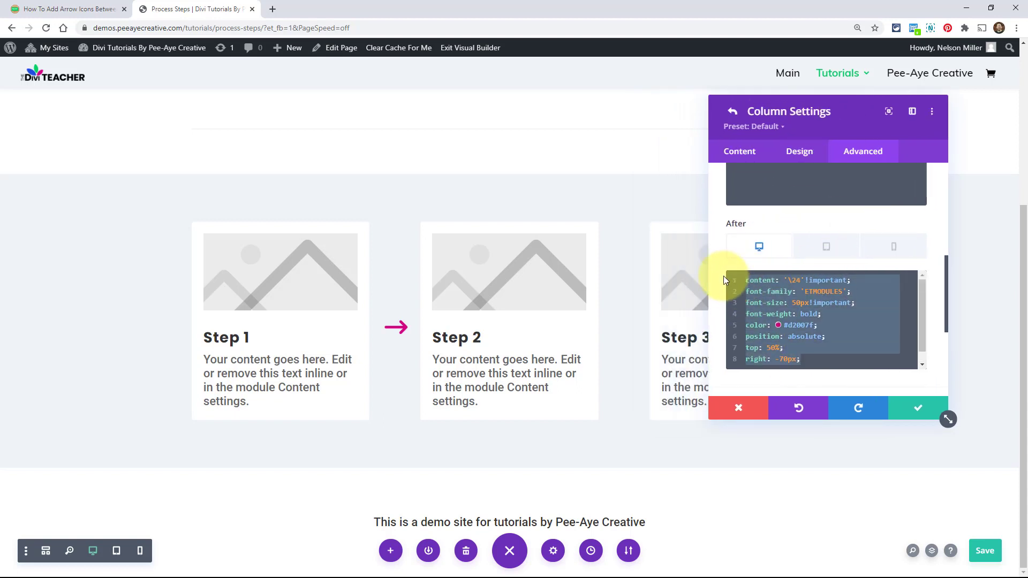
# Paste the arrow CSS into the second column's desktop After CSS, with per-device values enabled.
pyautogui.click(731, 111)
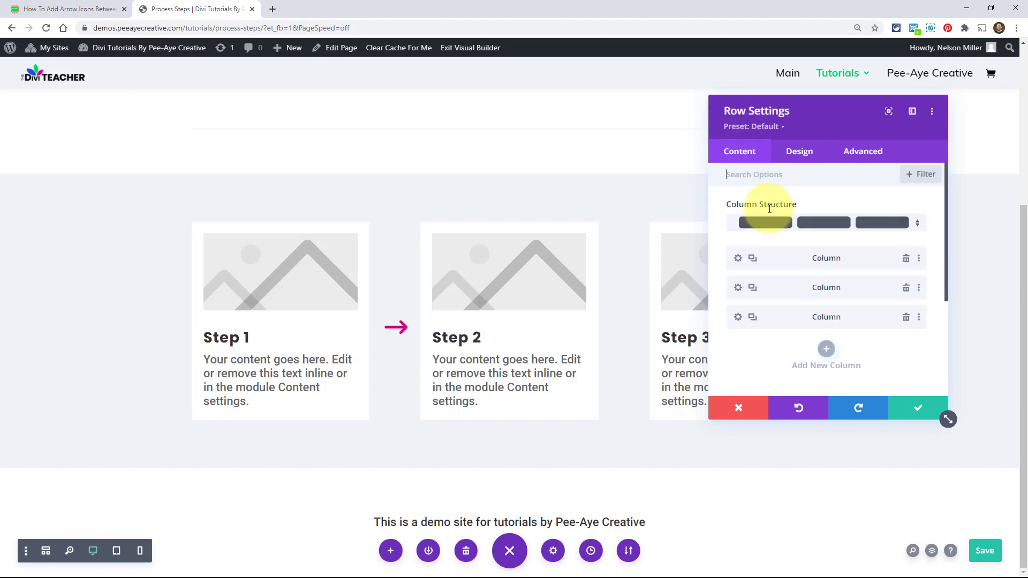
pyautogui.click(738, 289)
pyautogui.click(863, 151)
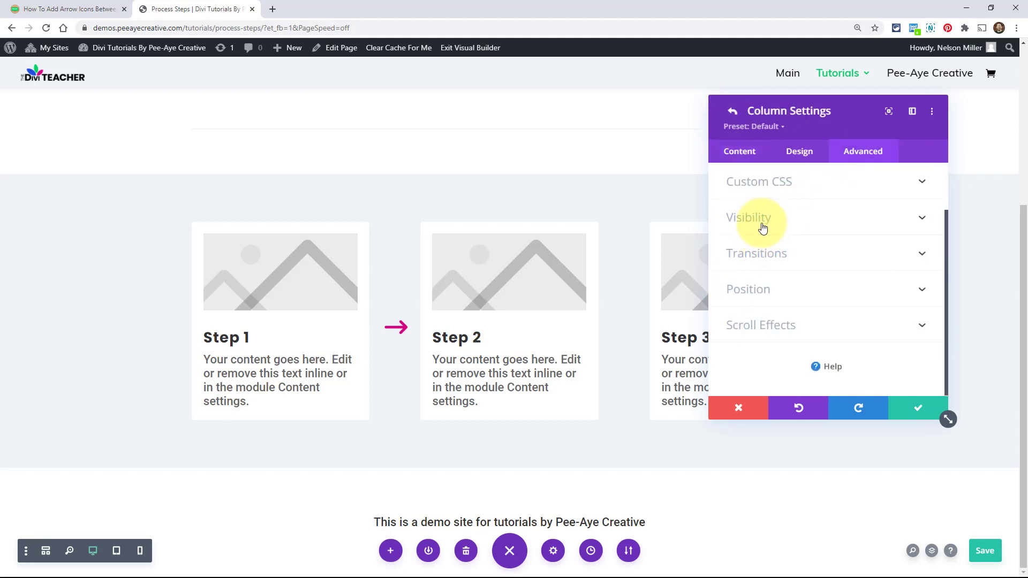
pyautogui.click(764, 188)
pyautogui.scroll(-5, 771, 344)
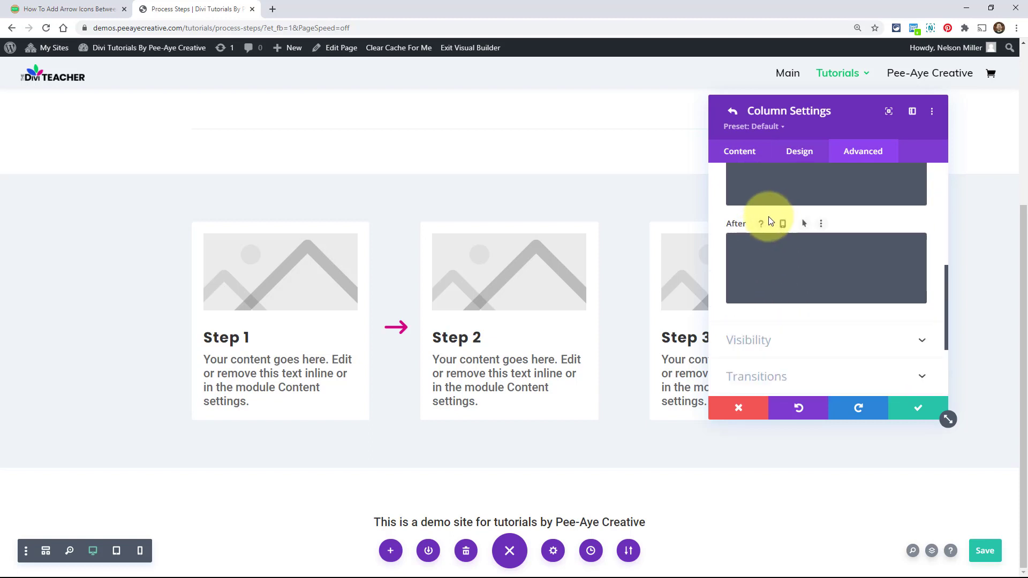
pyautogui.click(782, 223)
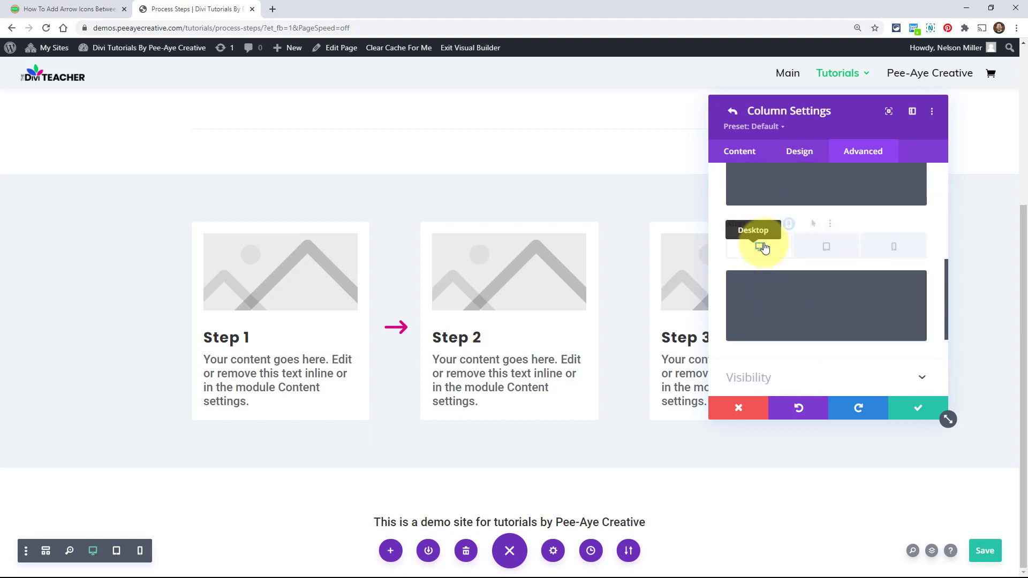
pyautogui.click(767, 308)
pyautogui.hotkey('ctrl', 'v')
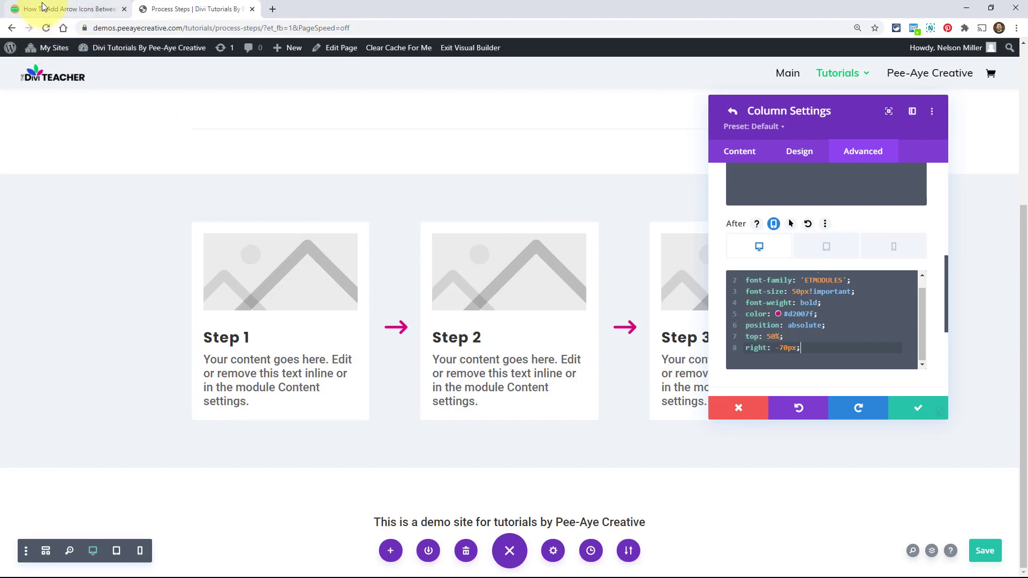
# Copy the Tablet & Phone CSS snippet from the tutorial article.
pyautogui.click(44, 9)
pyautogui.scroll(-10, 306, 304)
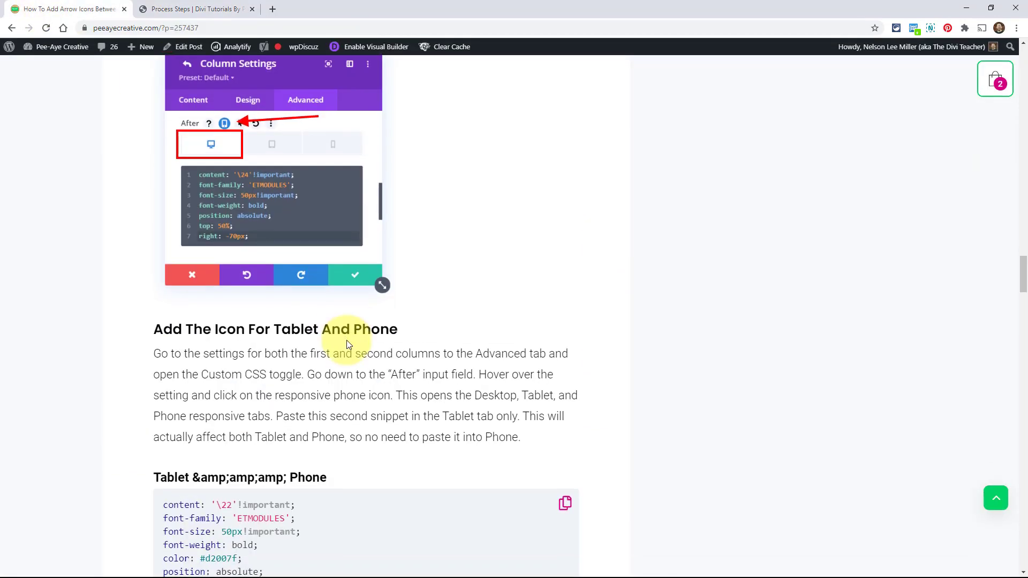
pyautogui.scroll(-1, 269, 284)
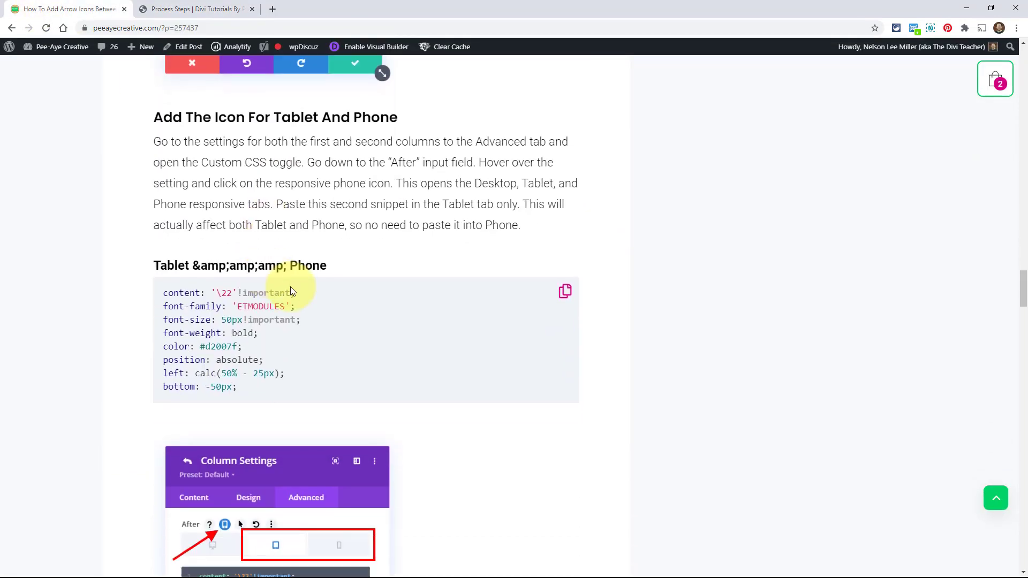
pyautogui.click(564, 291)
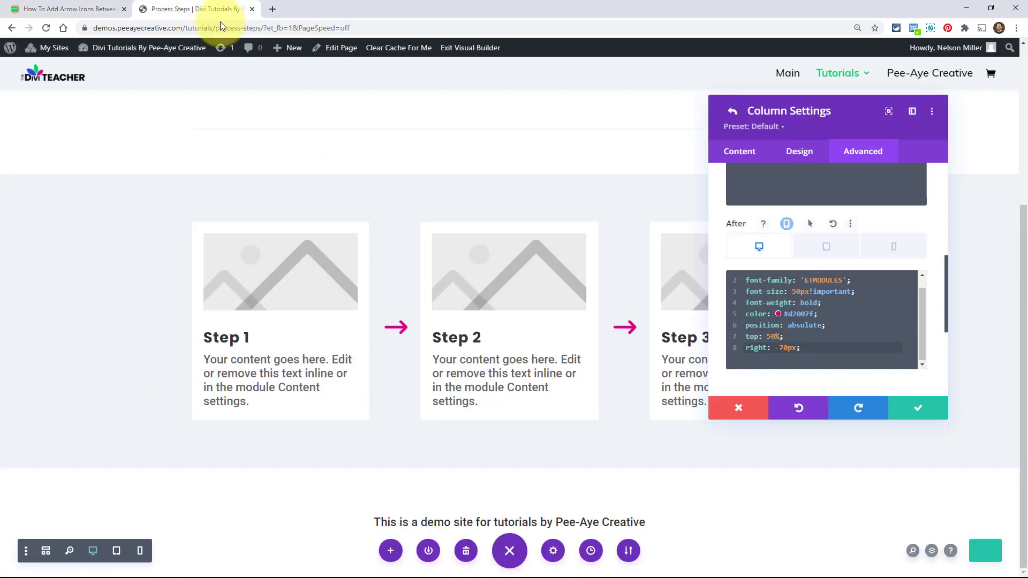
# Back in the builder, switch the column's After CSS to its tablet version.
pyautogui.click(215, 10)
pyautogui.scroll(2, 757, 277)
pyautogui.scroll(2, 757, 277)
pyautogui.scroll(-4, 774, 268)
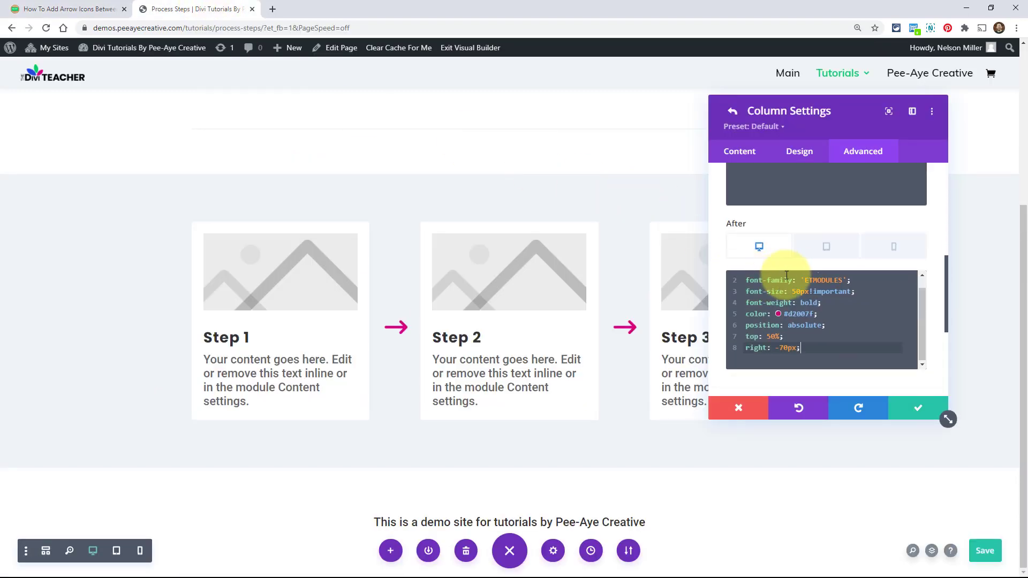
pyautogui.click(814, 253)
pyautogui.scroll(-5, 535, 327)
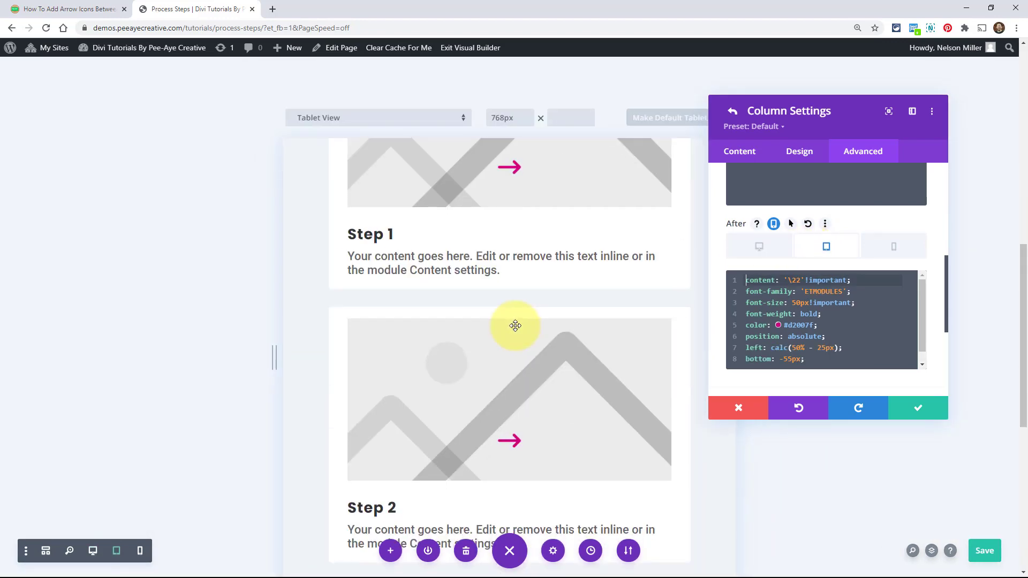
pyautogui.scroll(-7, 515, 326)
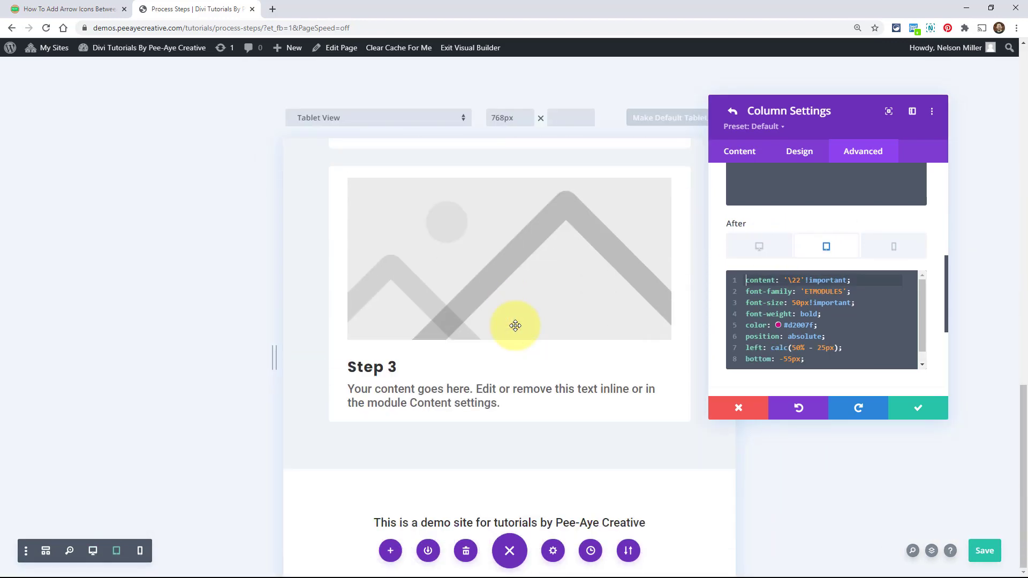
pyautogui.scroll(4, 515, 326)
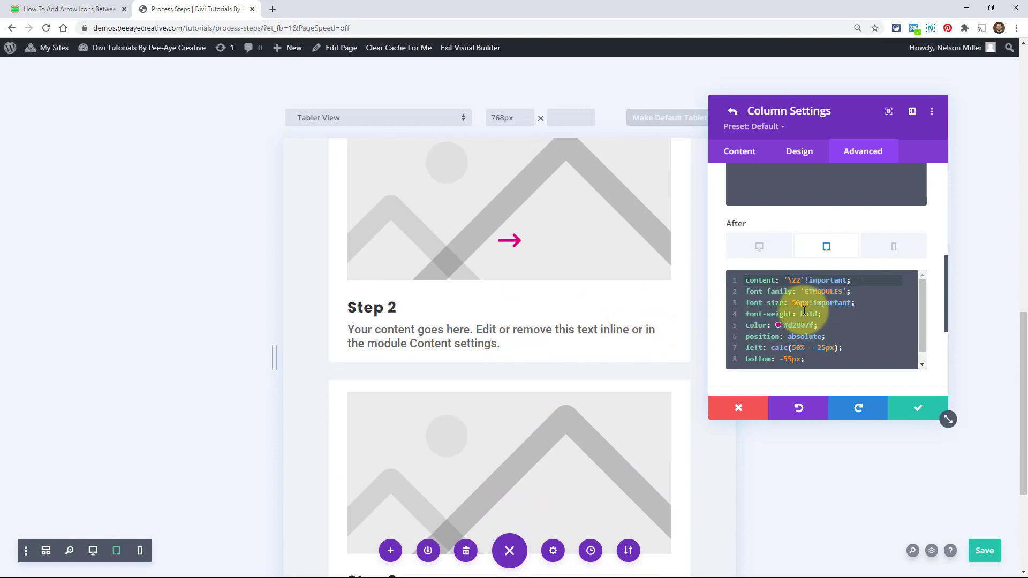
# Change the tablet arrow's bottom offset to -50px.
pyautogui.click(805, 312)
pyautogui.press('Down')
pyautogui.press('Down')
pyautogui.press('Down')
pyautogui.press('Down')
pyautogui.press('End')
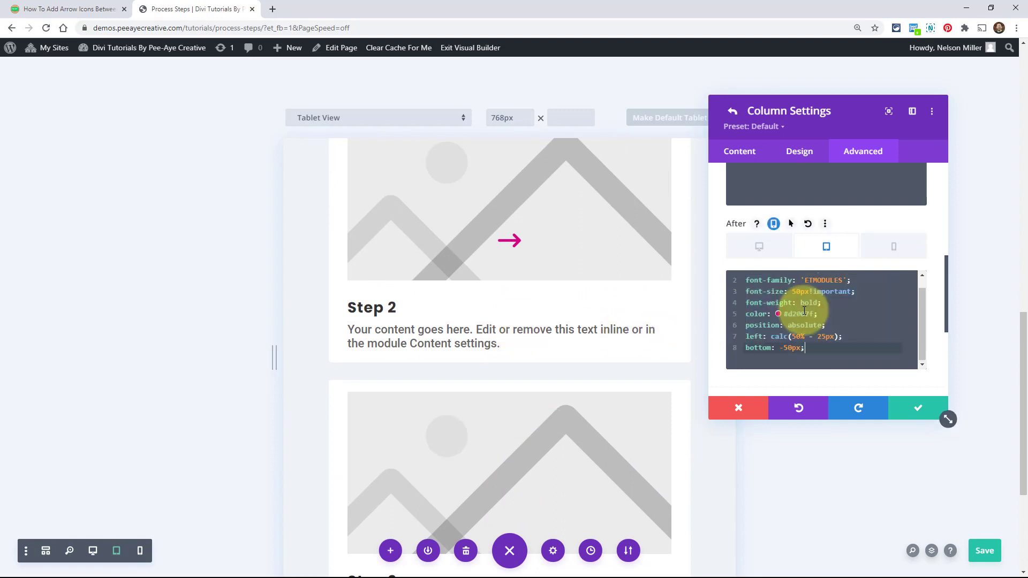
pyautogui.press('BackSpace')
pyautogui.press('BackSpace')
pyautogui.press('BackSpace')
pyautogui.press('BackSpace')
pyautogui.write('0px;')
# Review the left: calc(50% - 25px) rule that centres the tablet arrow.
pyautogui.scroll(1, 769, 320)
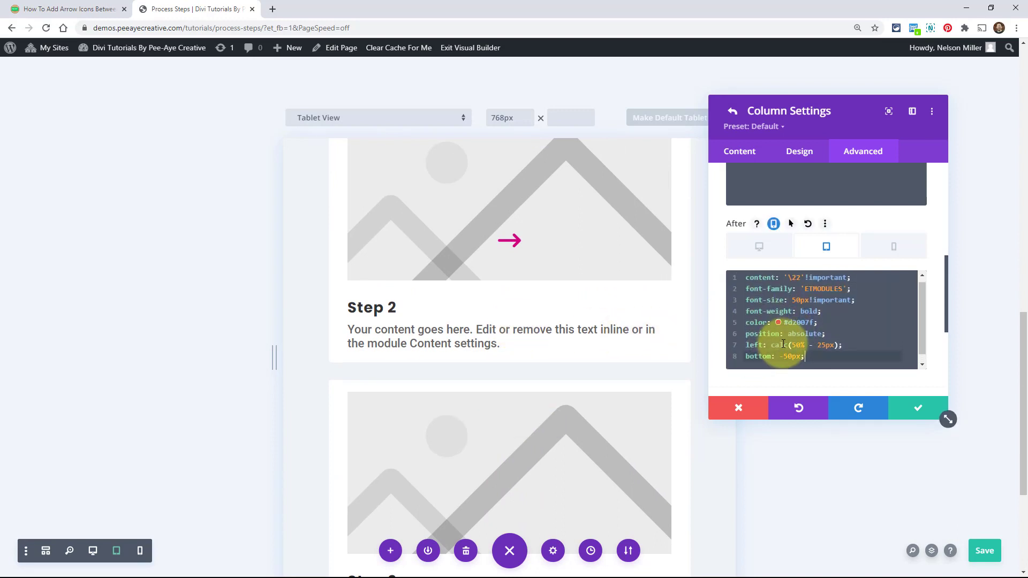
pyautogui.click(797, 280)
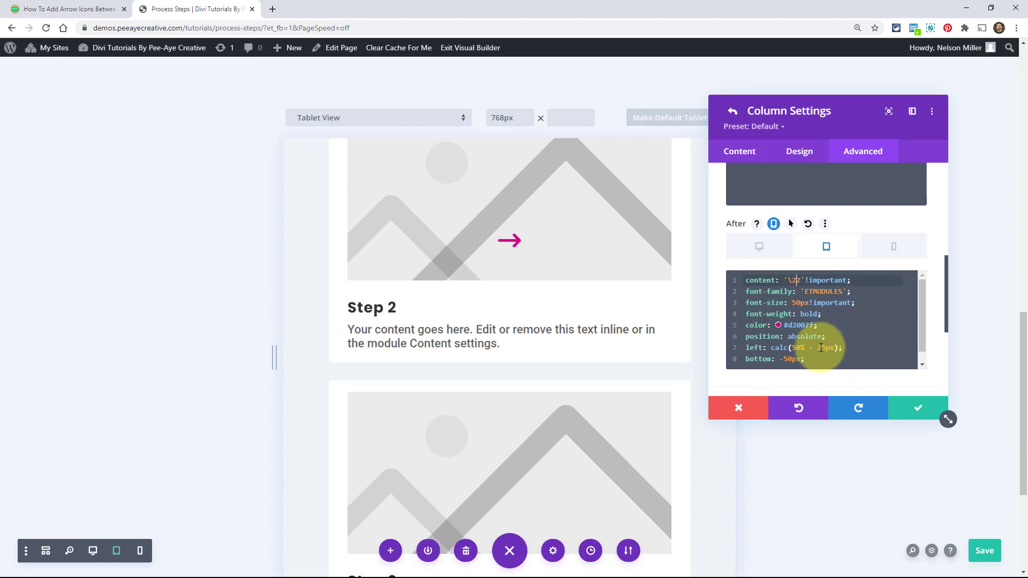
pyautogui.moveTo(843, 347); pyautogui.dragTo(741, 351)
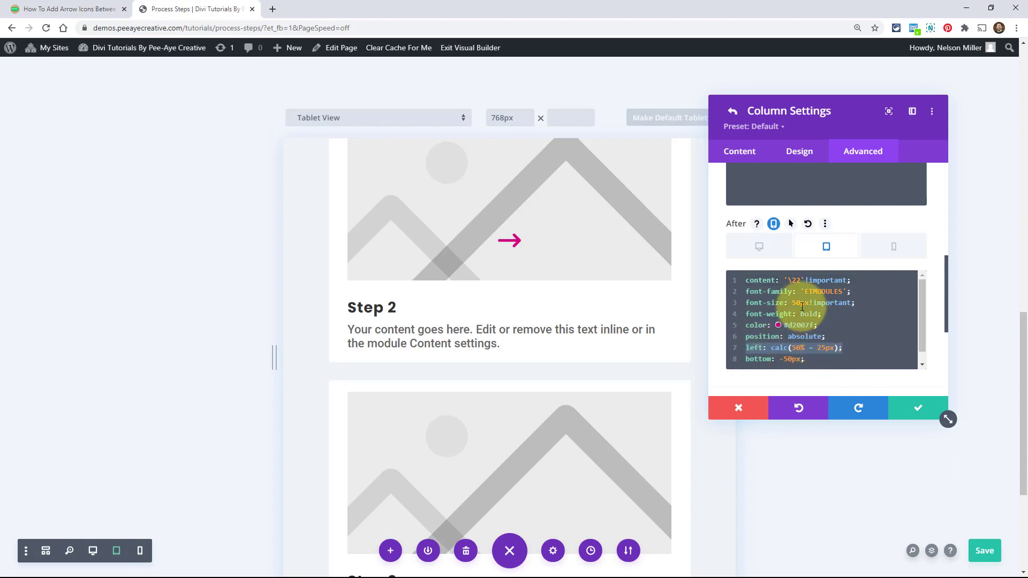
pyautogui.click(805, 357)
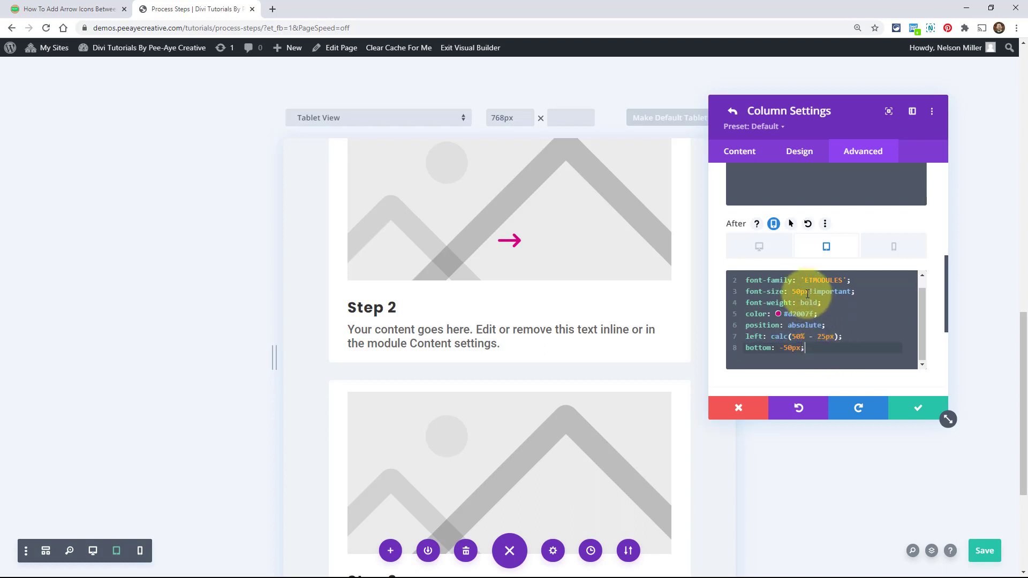
pyautogui.doubleClick(817, 338)
pyautogui.moveTo(843, 338); pyautogui.dragTo(700, 335)
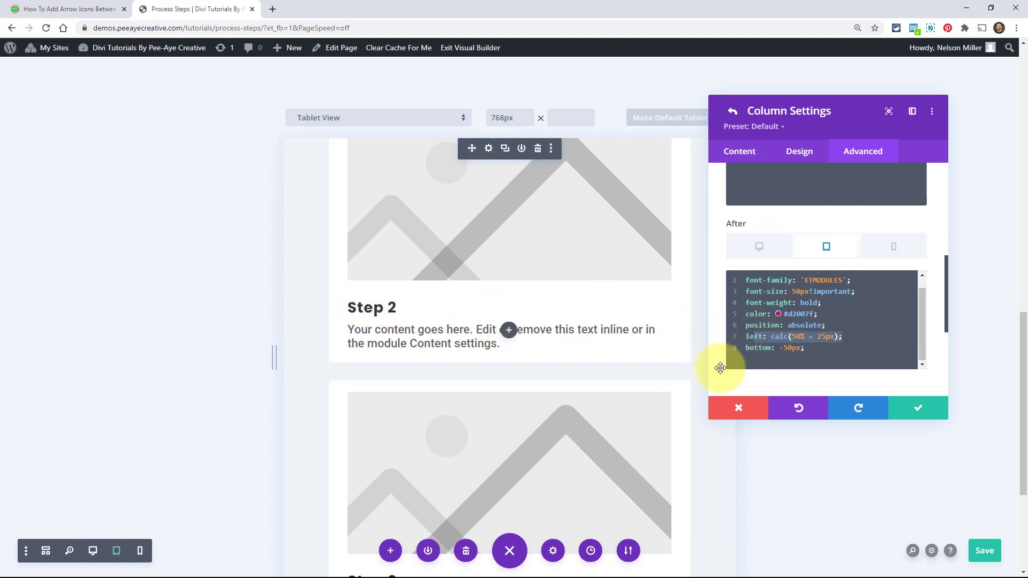
pyautogui.click(805, 351)
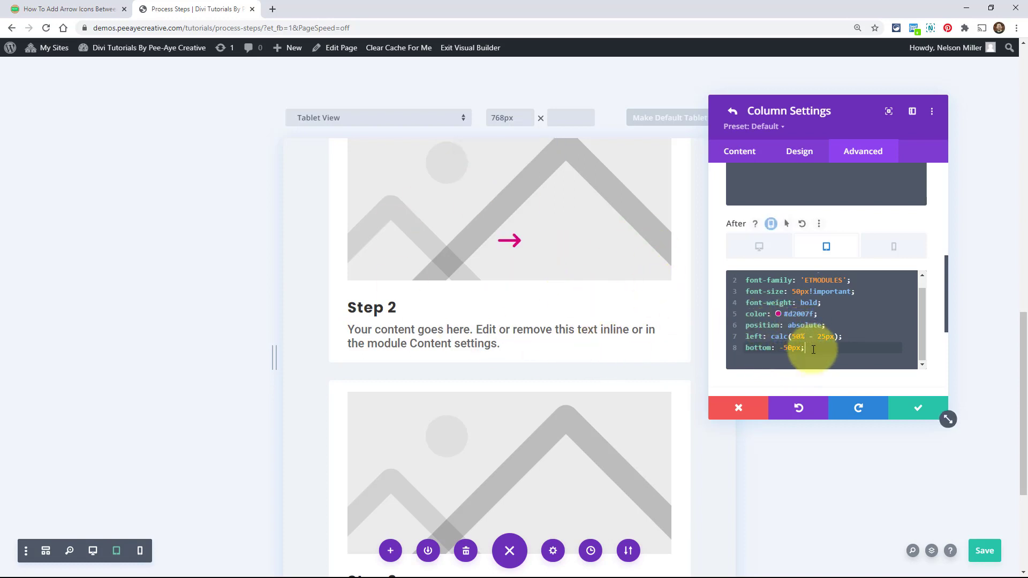
pyautogui.scroll(1, 806, 337)
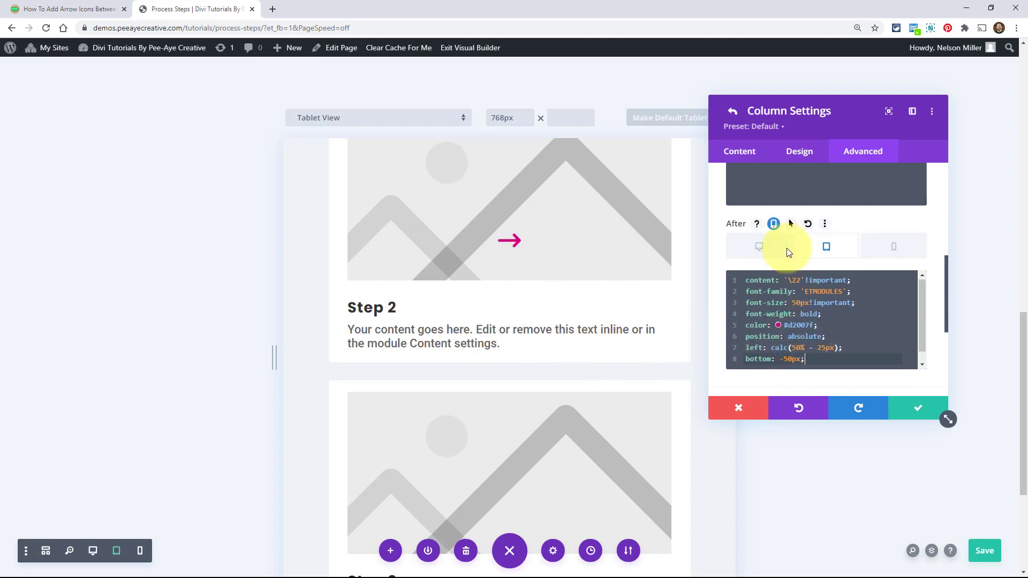
# Replace the first column's tablet After CSS with the copied arrow CSS and confirm the column settings.
pyautogui.click(732, 113)
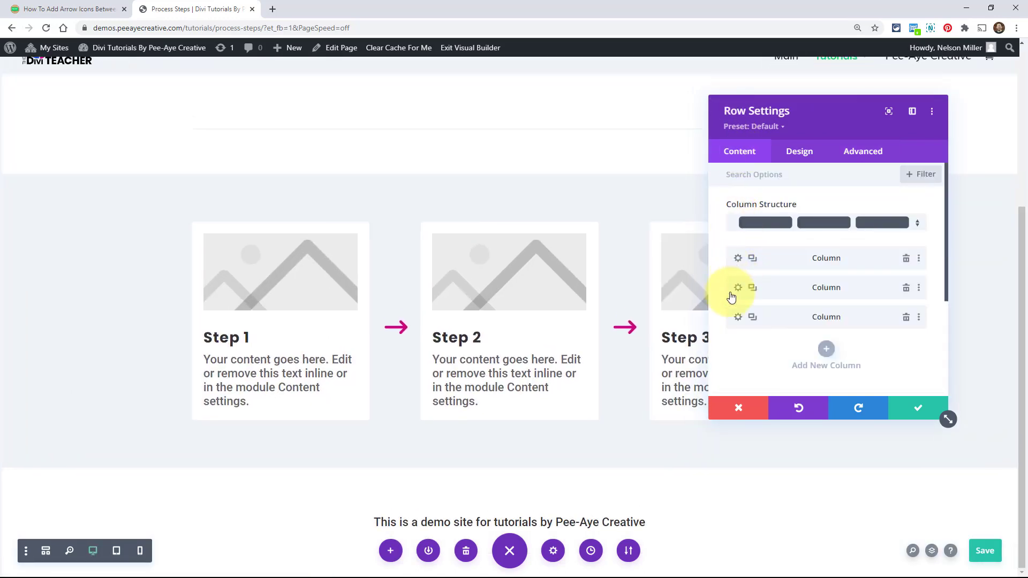
pyautogui.click(738, 258)
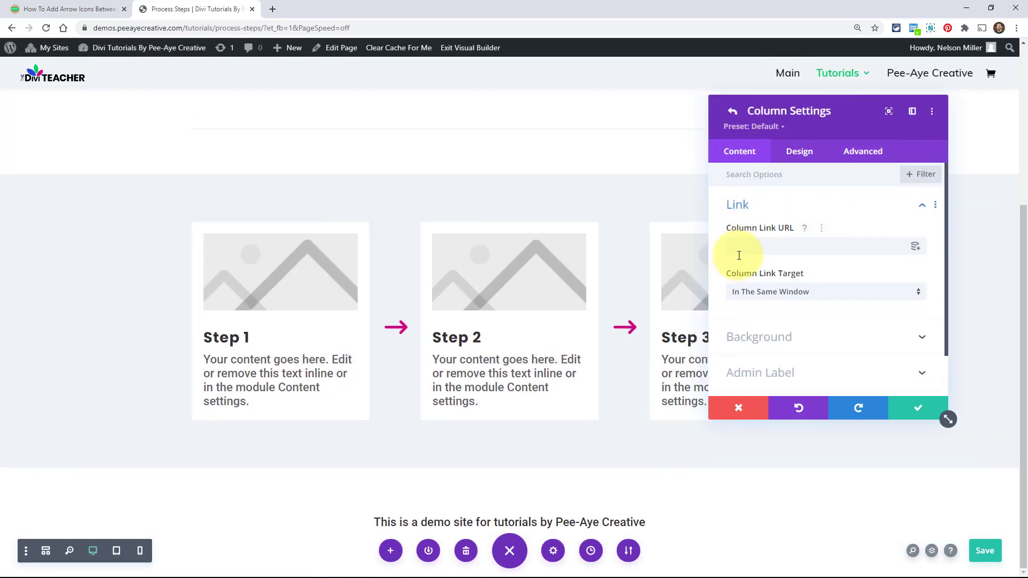
pyautogui.click(855, 155)
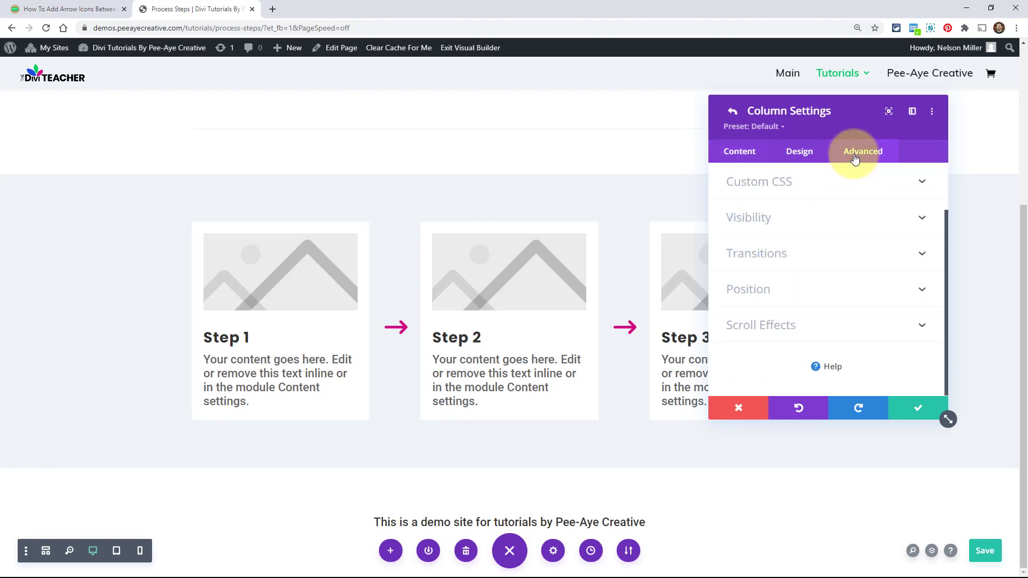
pyautogui.click(766, 190)
pyautogui.scroll(-1, 790, 289)
pyautogui.scroll(-3, 789, 290)
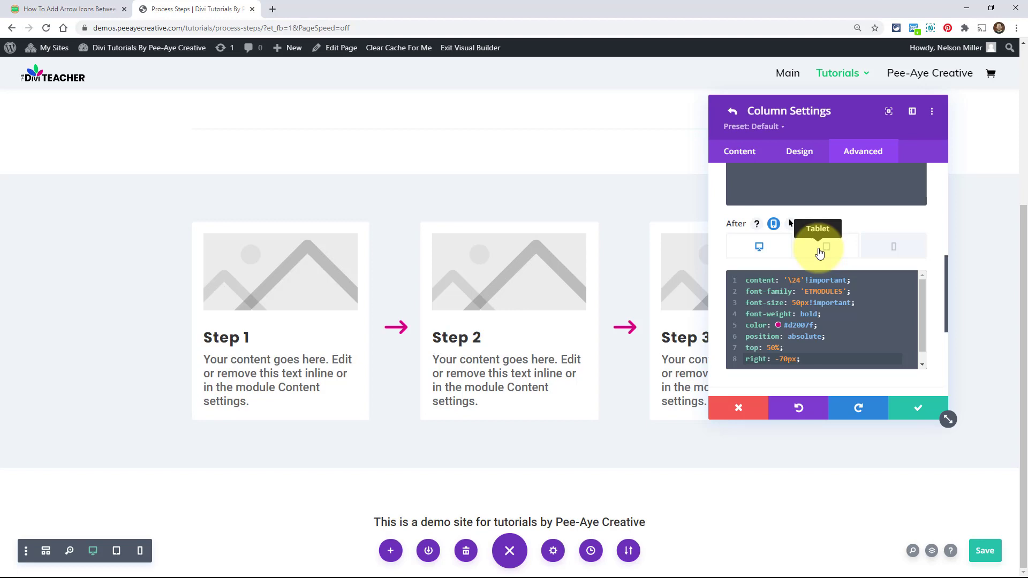
pyautogui.click(820, 254)
pyautogui.click(769, 275)
pyautogui.hotkey('ctrl', 'a')
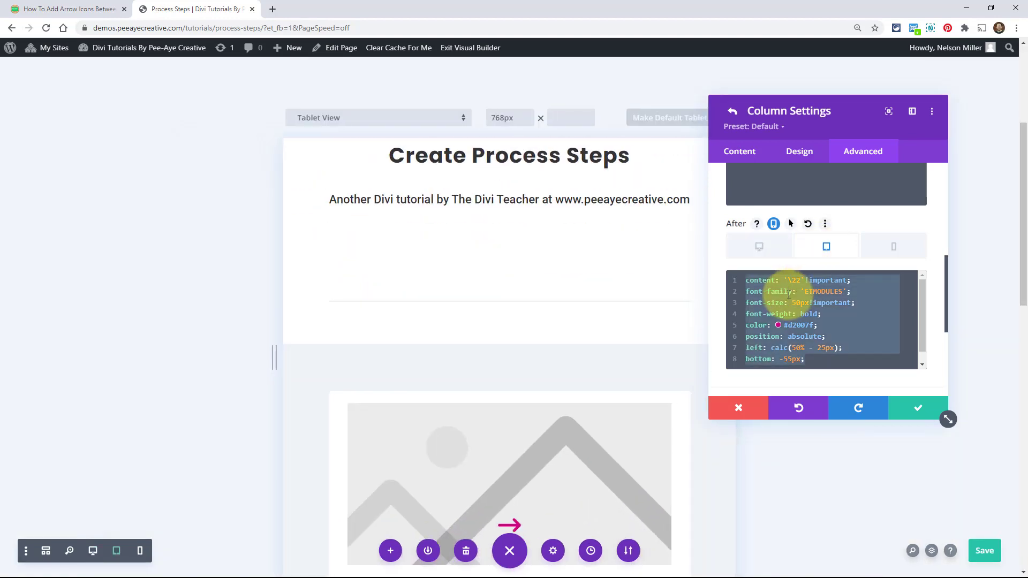
pyautogui.write("content: '\\22'!important; font-family: 'ETMODULES'; font-size: 50px!important; font-weight: bold; color: #d2007f; position: absolute; left: calc(50% - 25px); bottom: -50px;")
pyautogui.scroll(1, 808, 306)
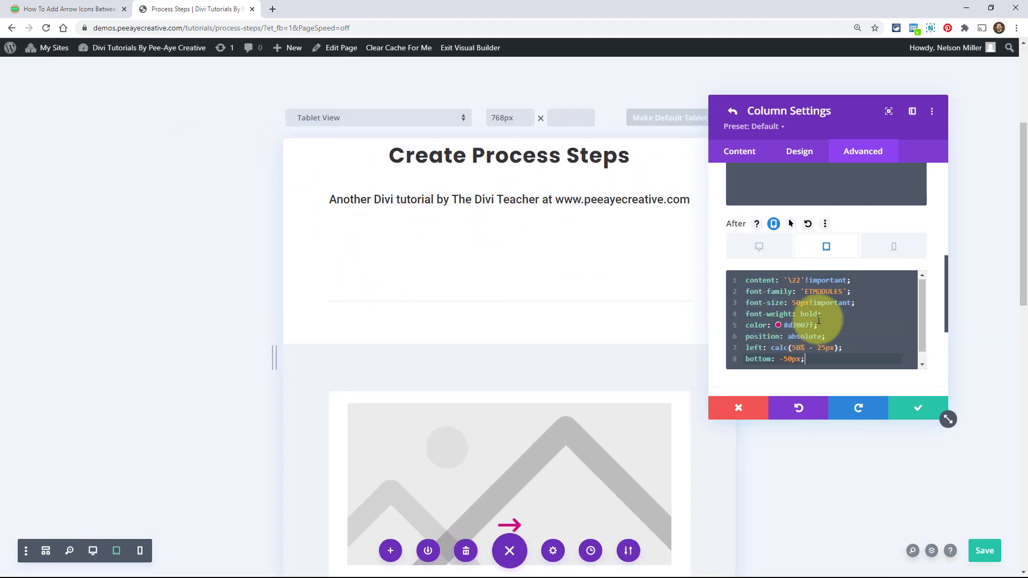
pyautogui.click(911, 408)
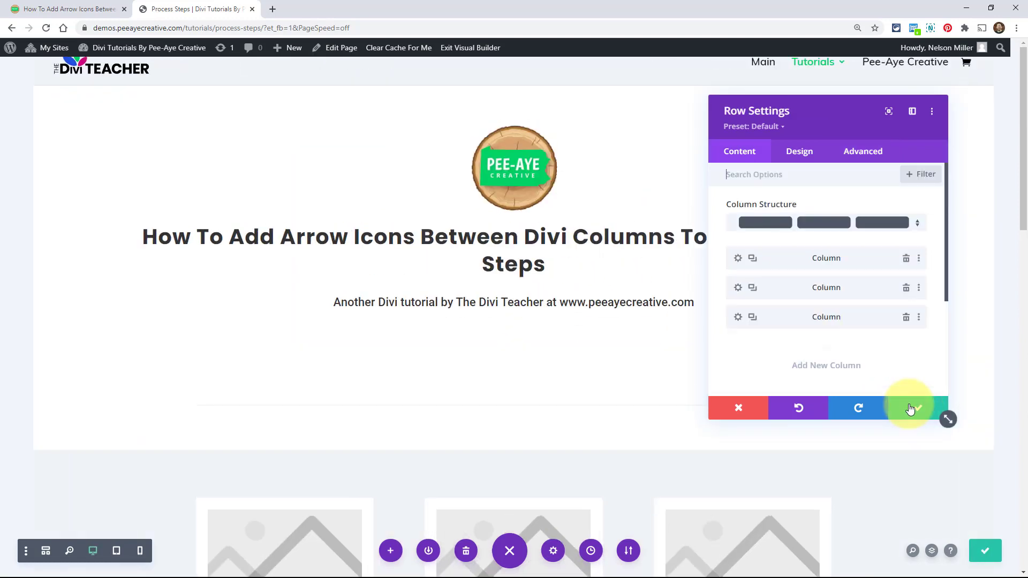
# Close Row Settings, save the page, and exit to the live Process Steps page.
pyautogui.click(911, 410)
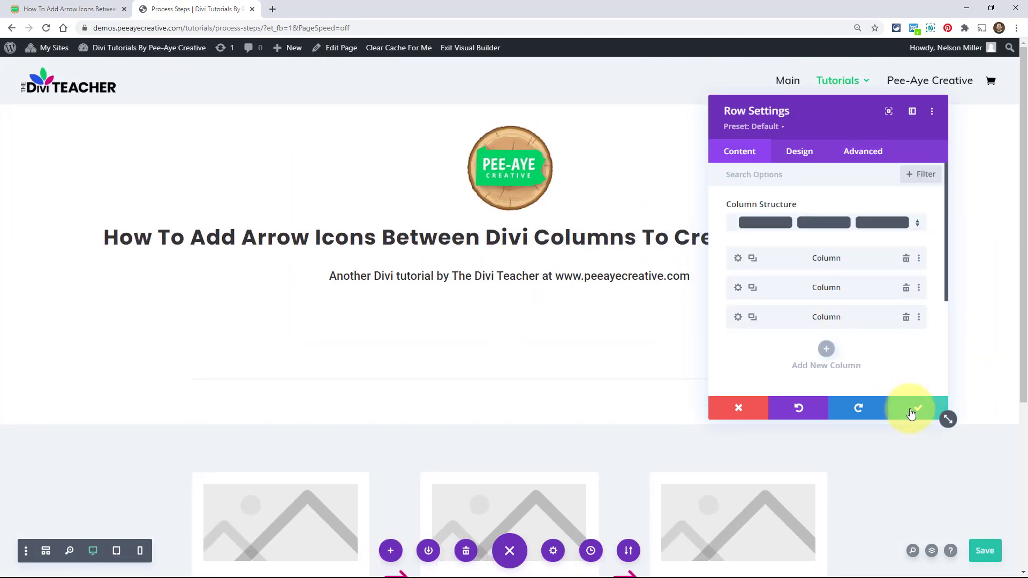
pyautogui.click(986, 551)
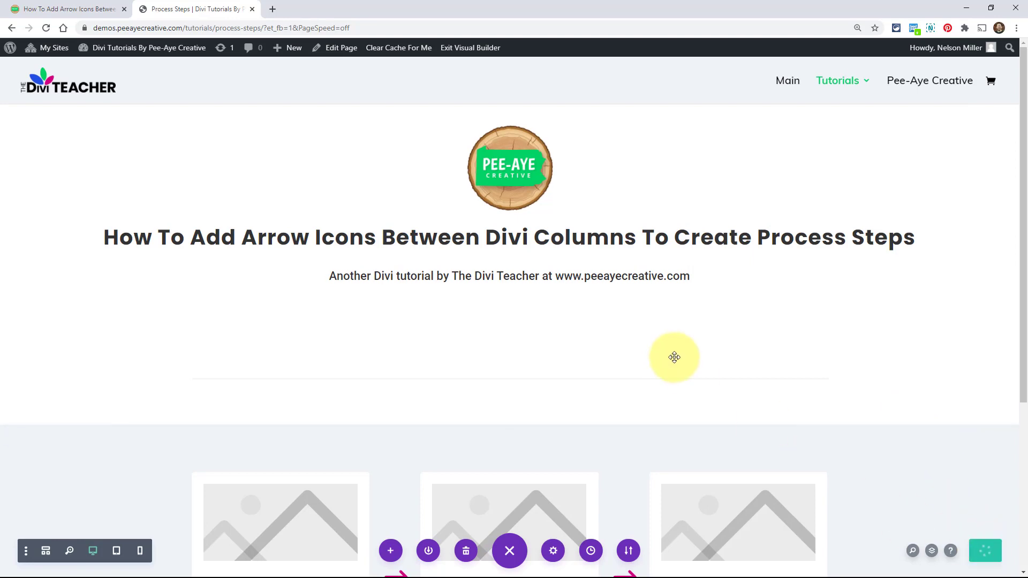
pyautogui.scroll(-4, 673, 356)
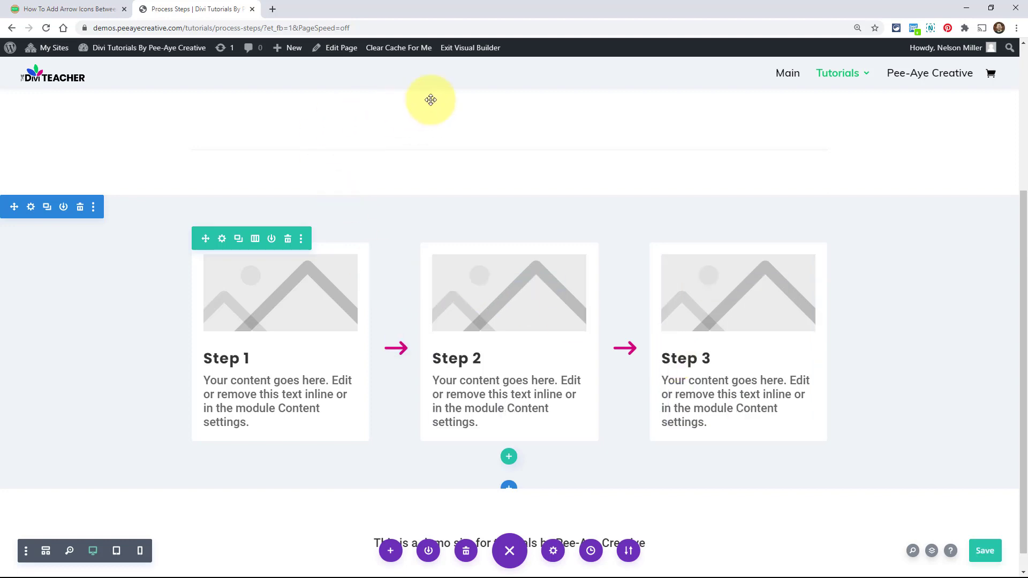
pyautogui.click(460, 51)
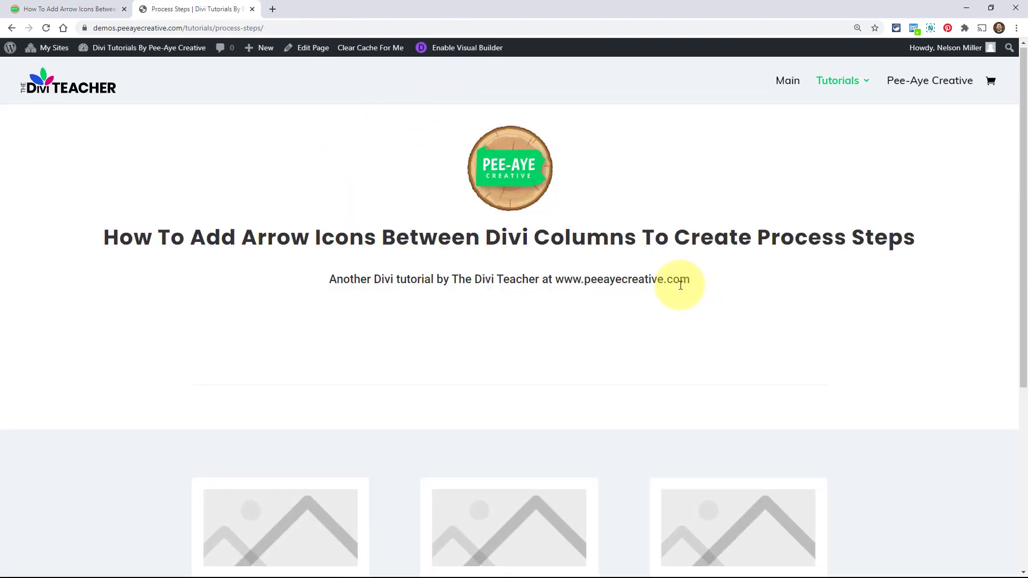
pyautogui.scroll(-4, 782, 249)
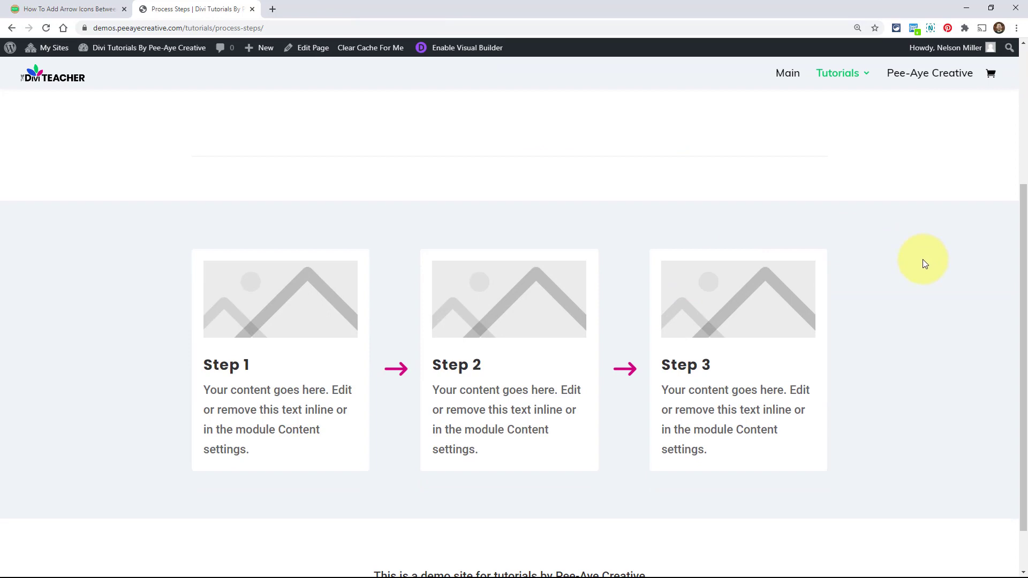
pyautogui.rightClick(527, 159)
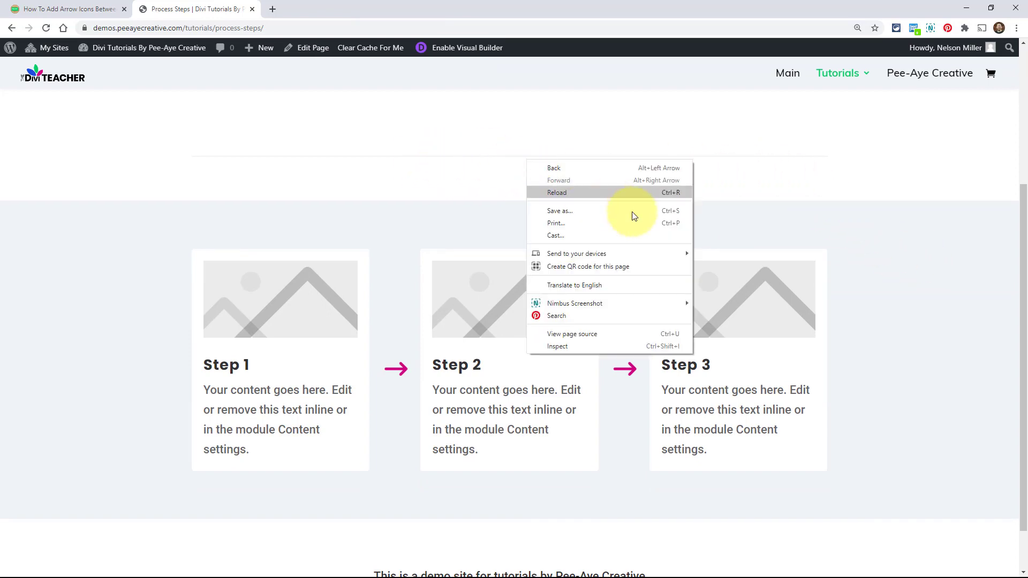
# Narrow the DevTools responsive preview to check downward arrows, then widen it to 1352px.
pyautogui.click(583, 347)
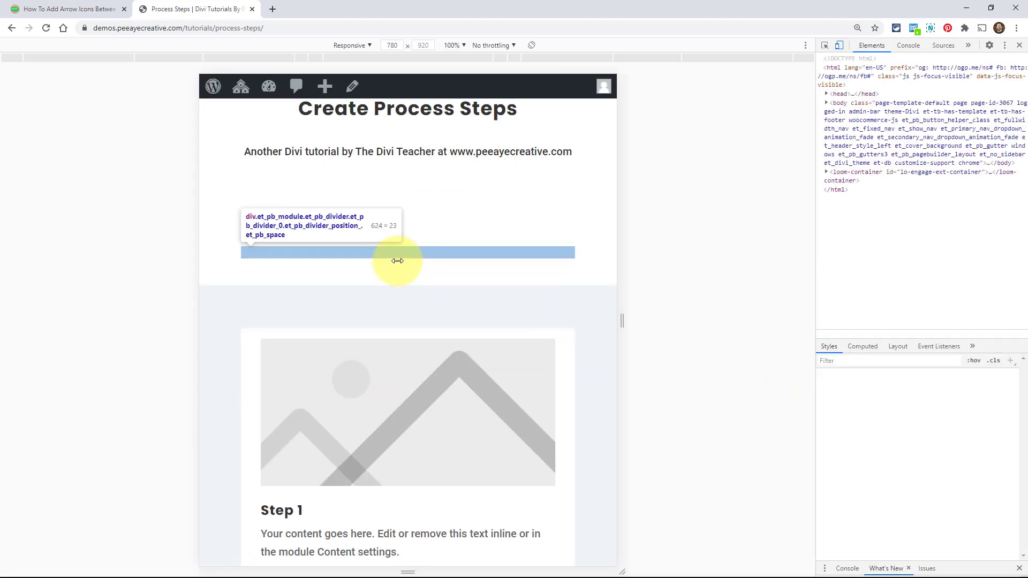
pyautogui.scroll(-5, 398, 261)
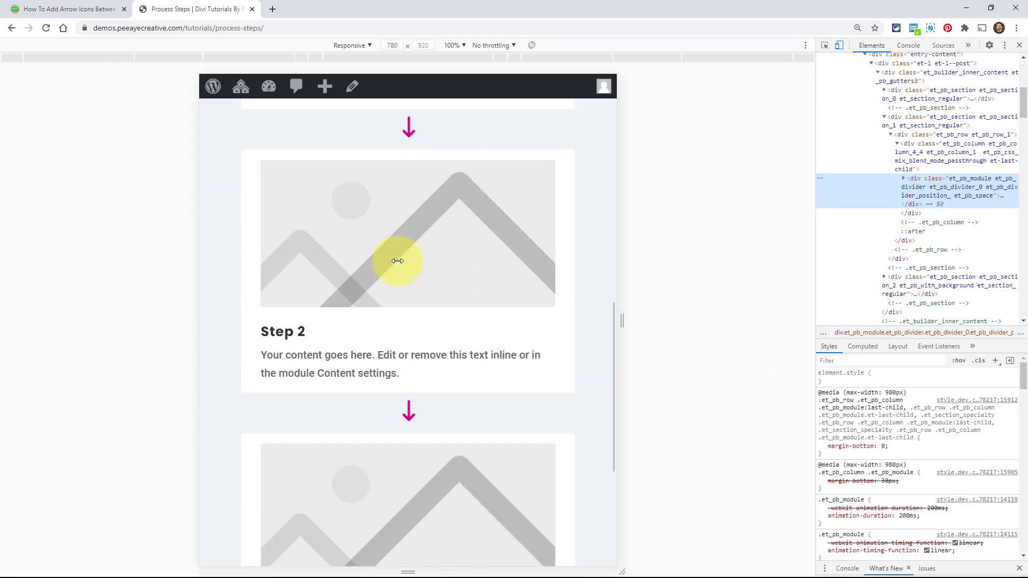
pyautogui.scroll(5, 424, 294)
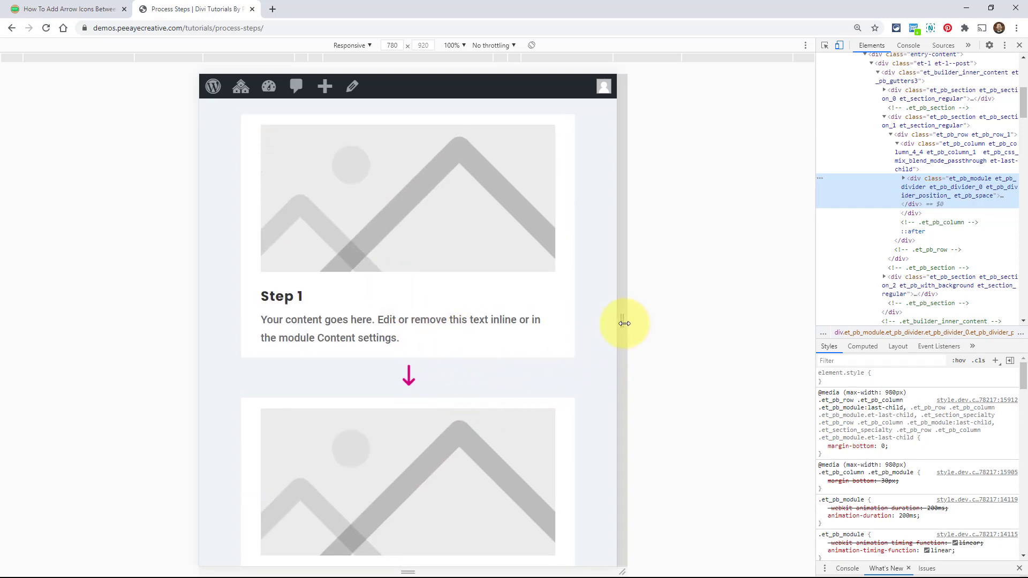
pyautogui.moveTo(623, 321); pyautogui.dragTo(517, 345)
pyautogui.scroll(-15, 516, 346)
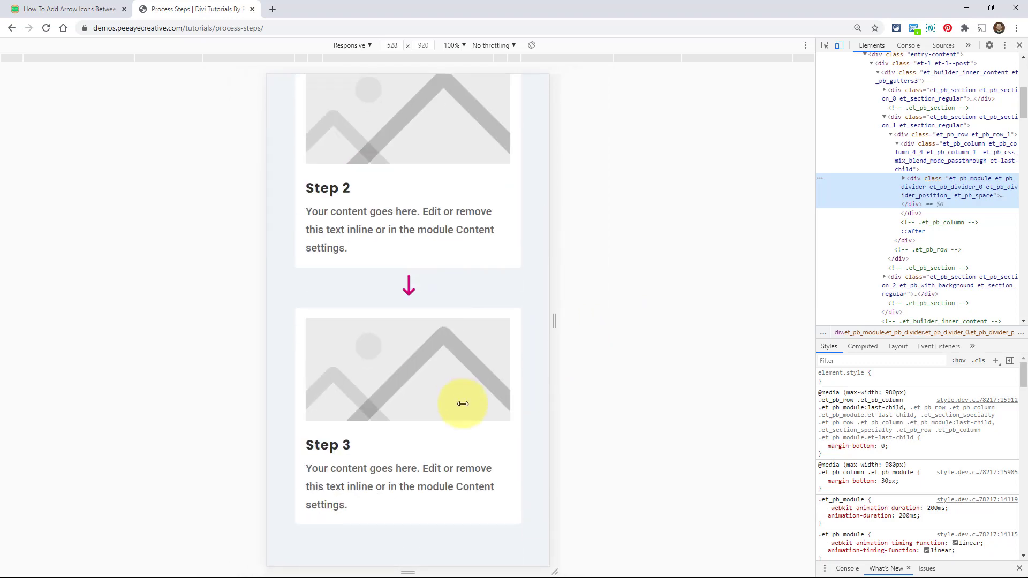
pyautogui.scroll(5, 457, 409)
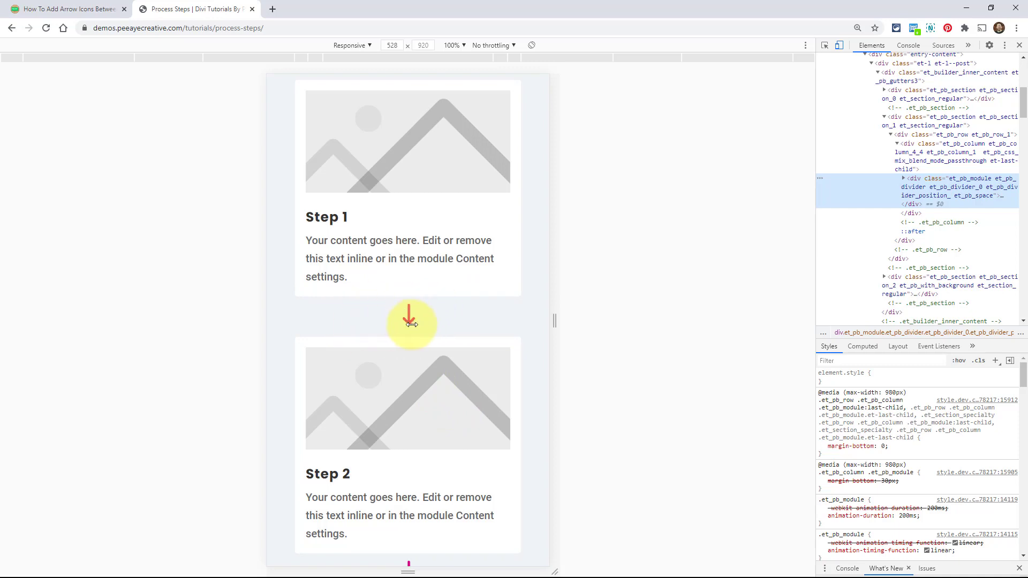
pyautogui.scroll(-7, 412, 321)
pyautogui.scroll(-1, 459, 396)
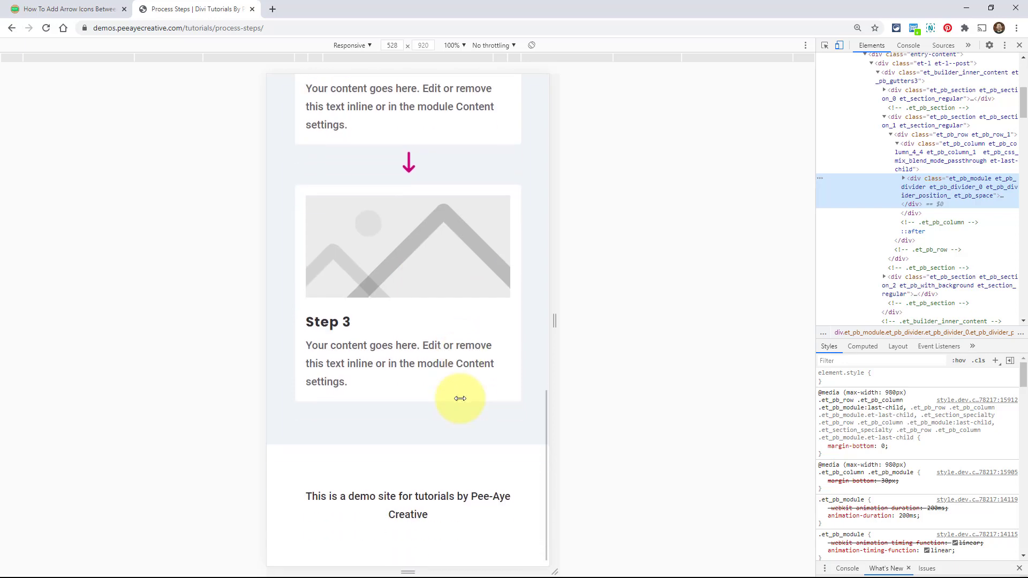
pyautogui.scroll(2, 457, 401)
pyautogui.scroll(6, 457, 401)
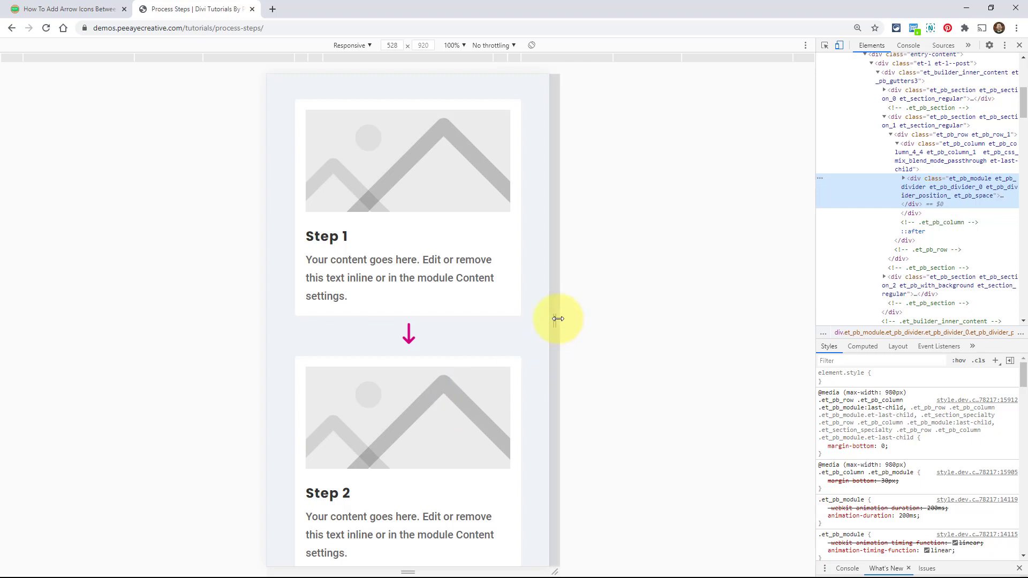
pyautogui.moveTo(557, 319); pyautogui.dragTo(775, 321)
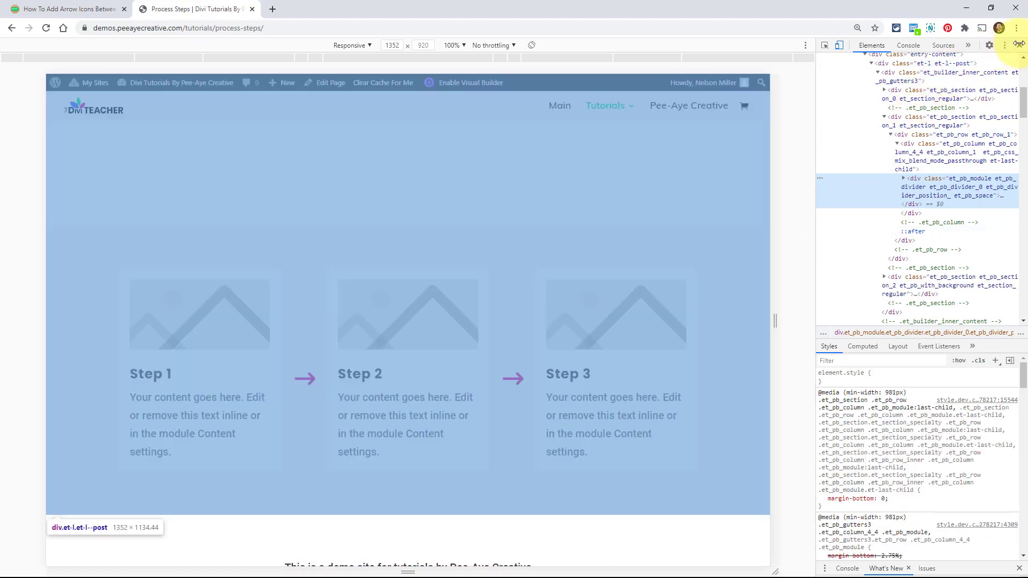
# Close DevTools and view the Step 1–3 row with its magenta right arrows.
pyautogui.click(1019, 45)
pyautogui.scroll(5, 859, 143)
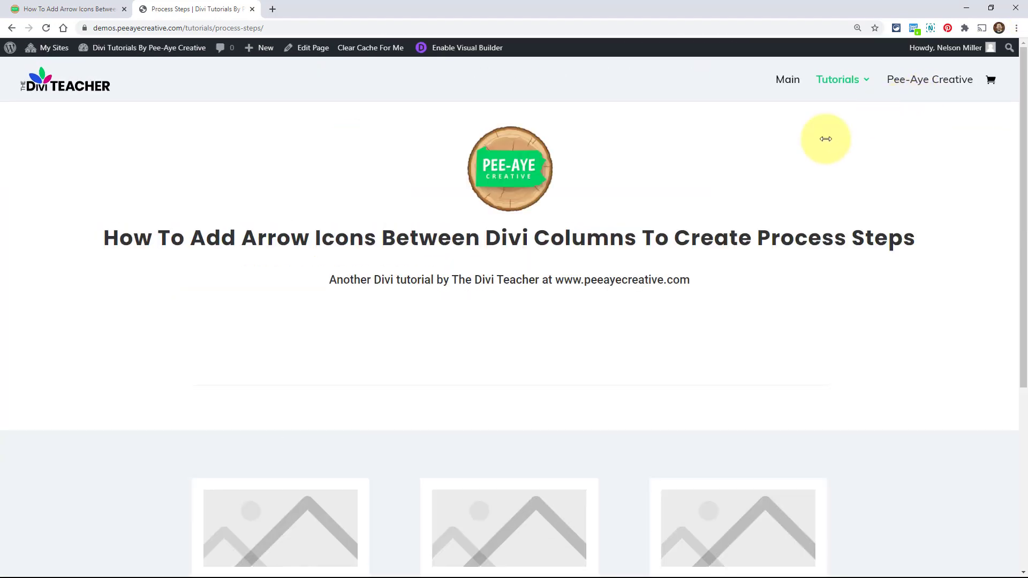
pyautogui.scroll(-5, 513, 335)
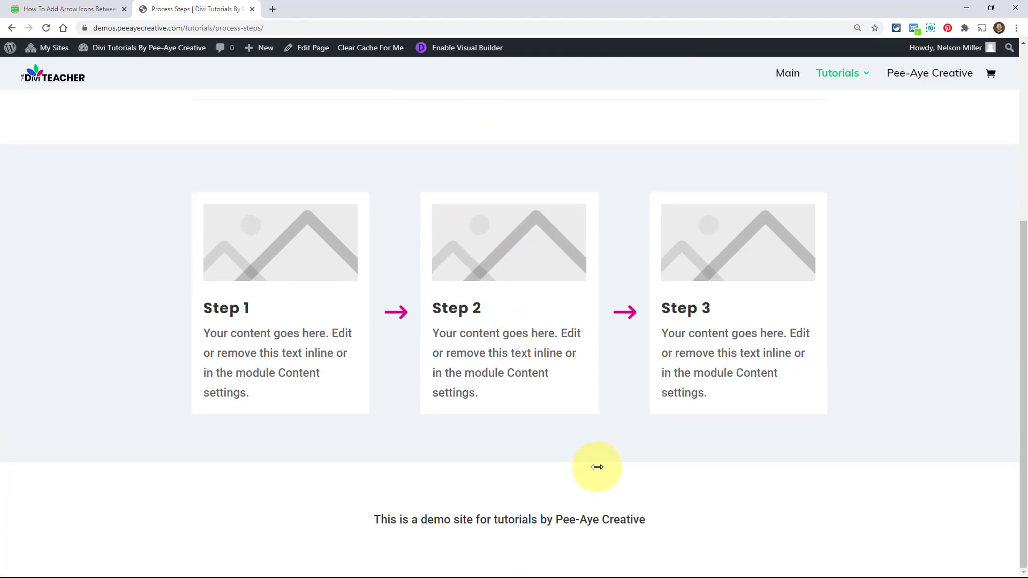